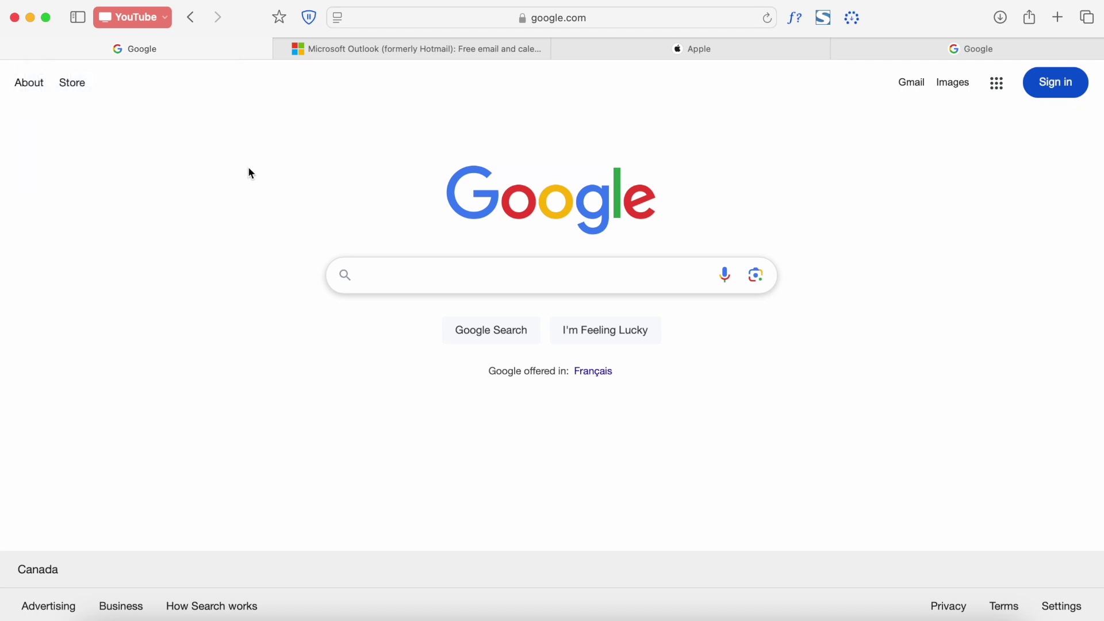
Check the Google tab's Move to Tab Group options and close the menu unchanged
right_click(206, 50)
click(191, 50)
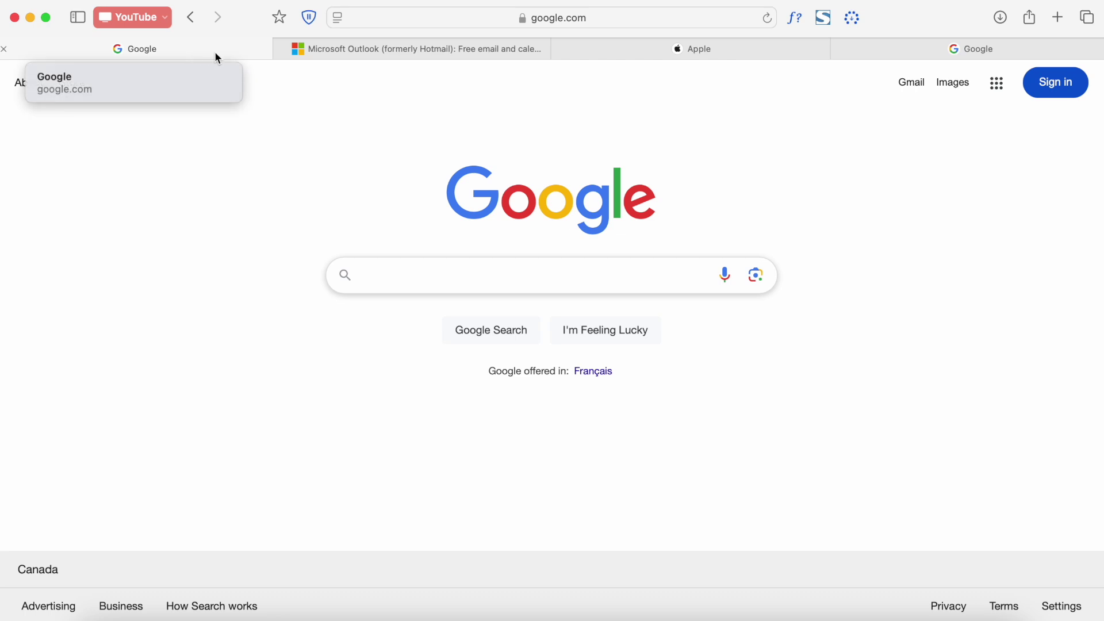
right_click(216, 53)
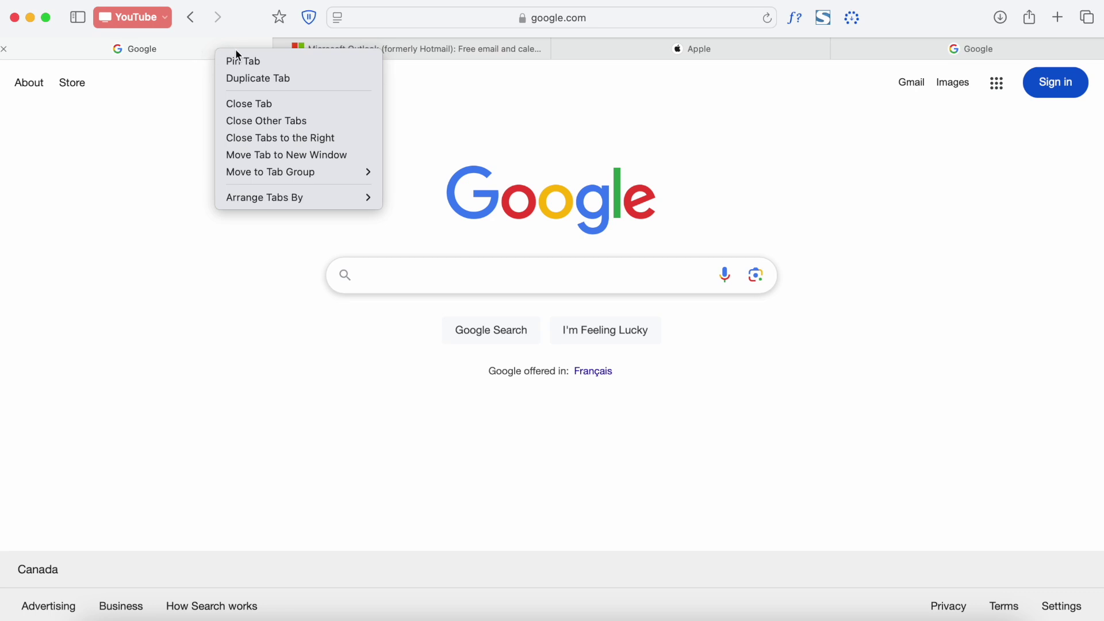
mouse_move(275, 177)
click(132, 221)
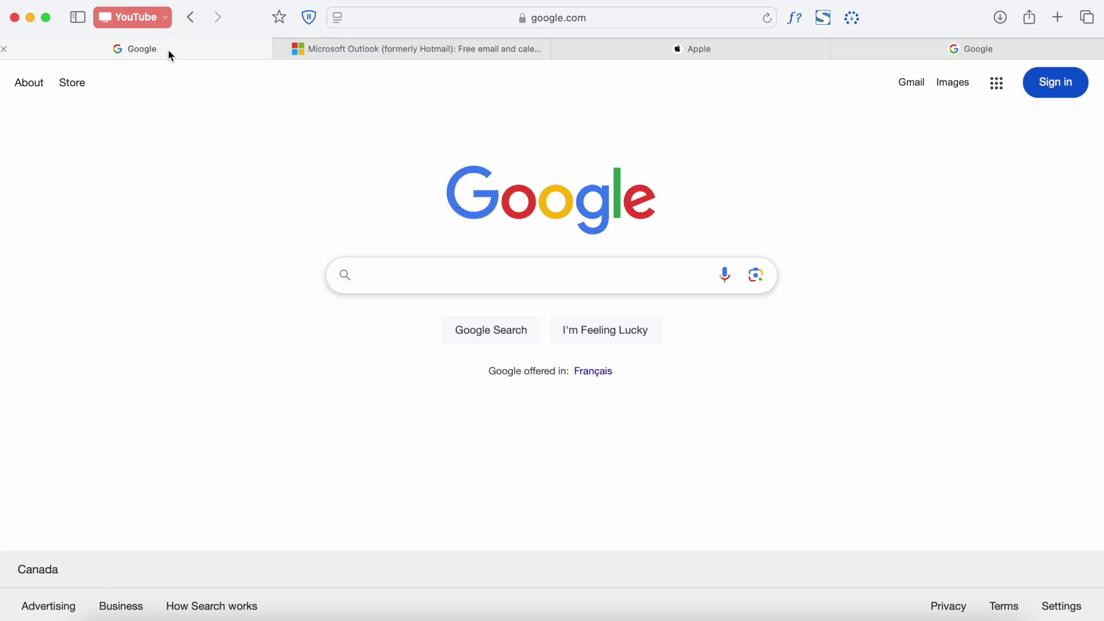
Show the tab group list, cancel the new-group choices, and hide the list again
click(80, 21)
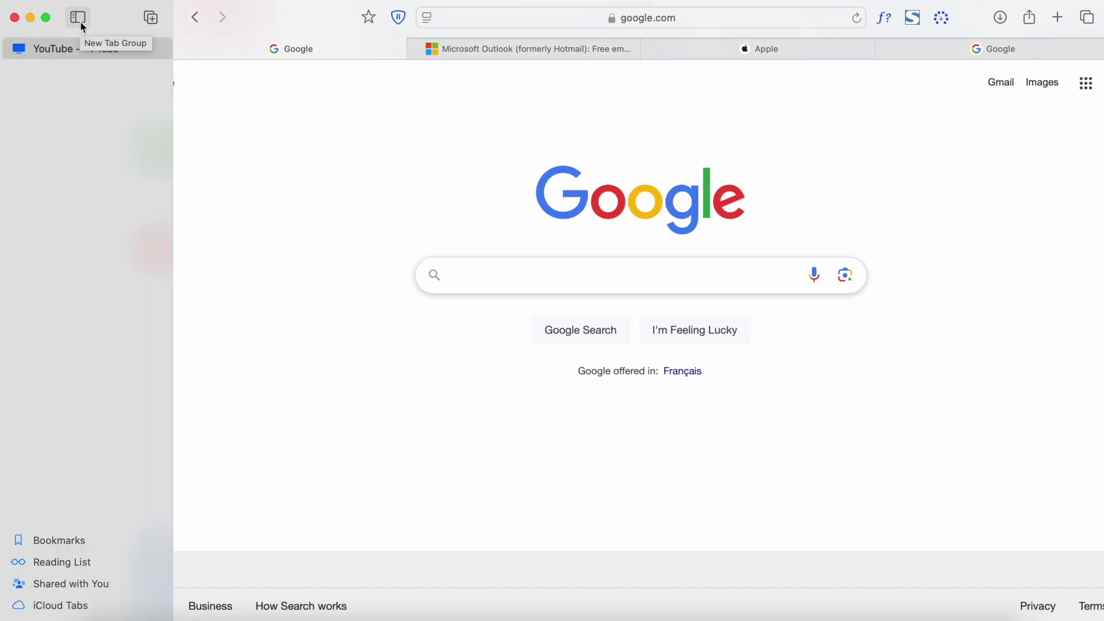
click(160, 18)
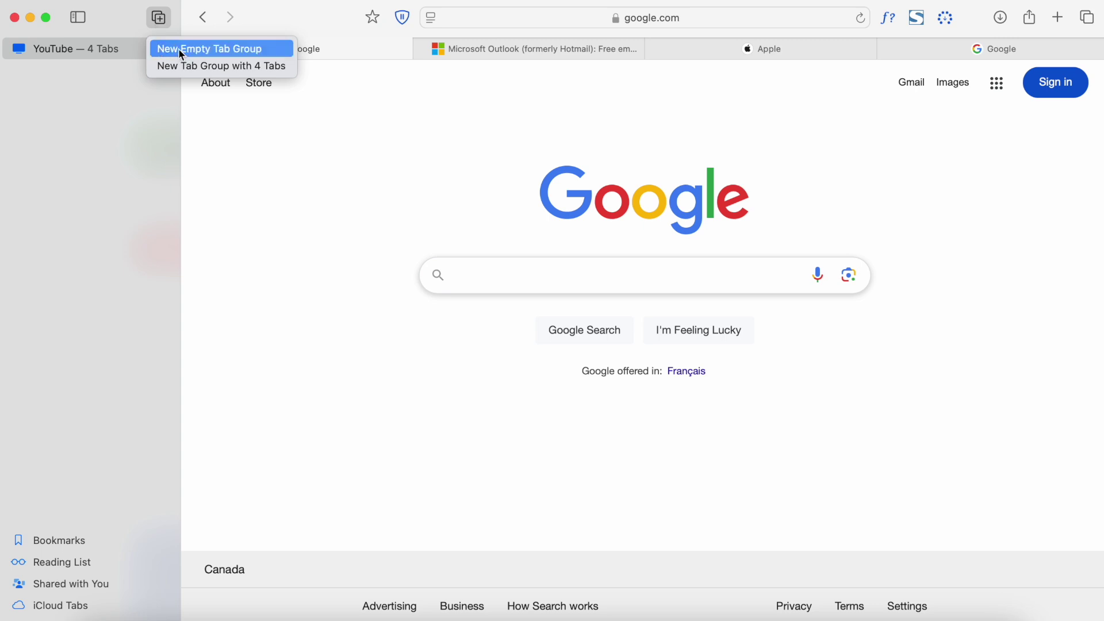
click(78, 17)
click(79, 17)
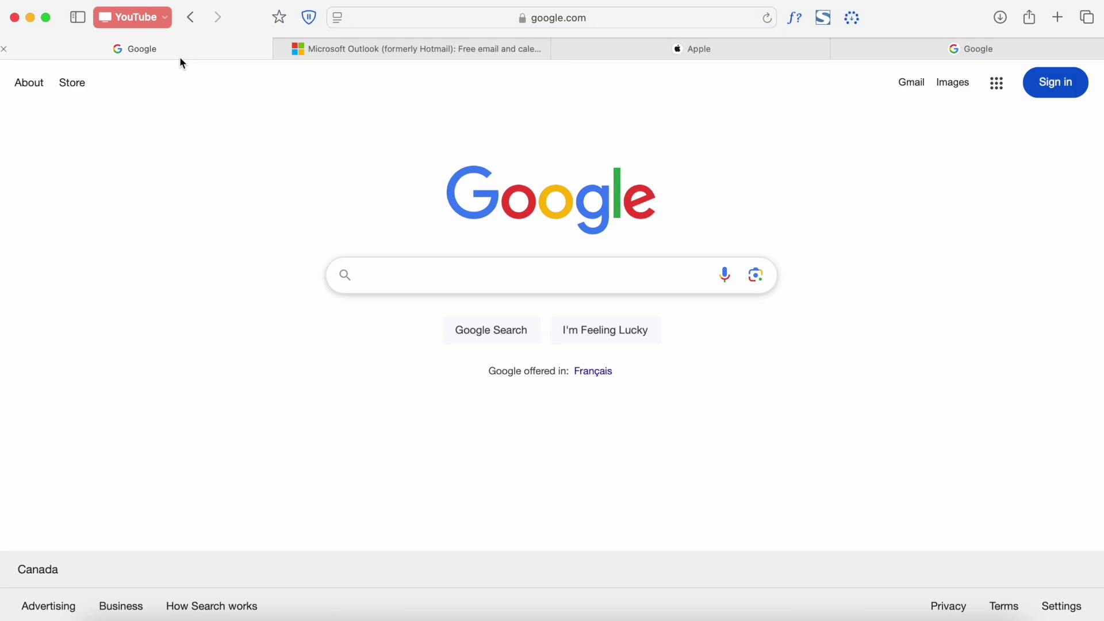
Move the Google tab into a new tab group named 'Work'
right_click(180, 57)
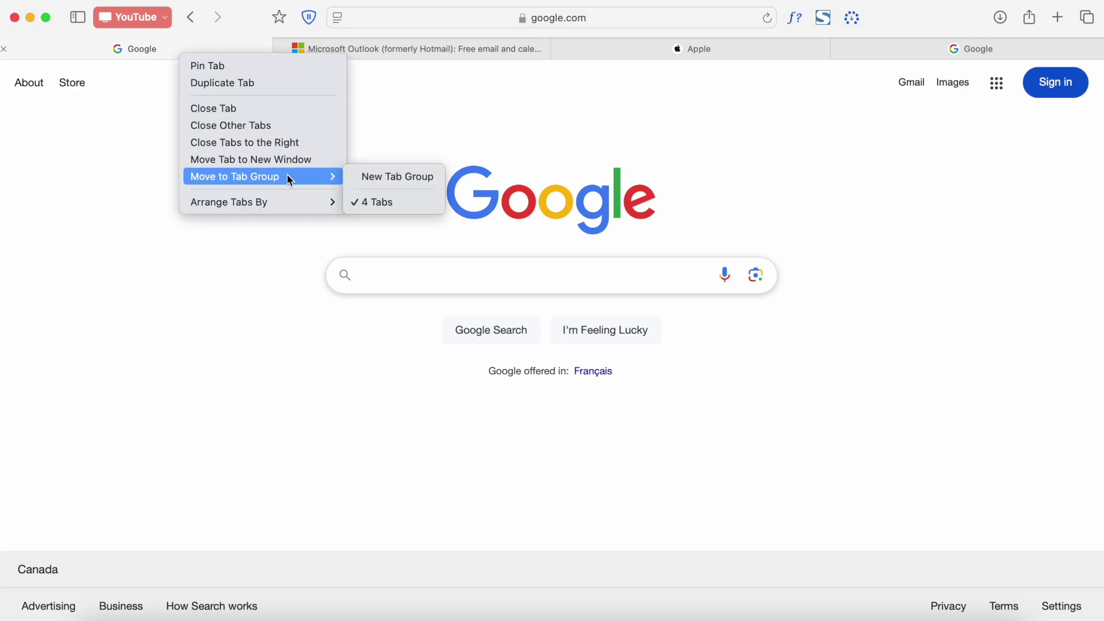
click(373, 181)
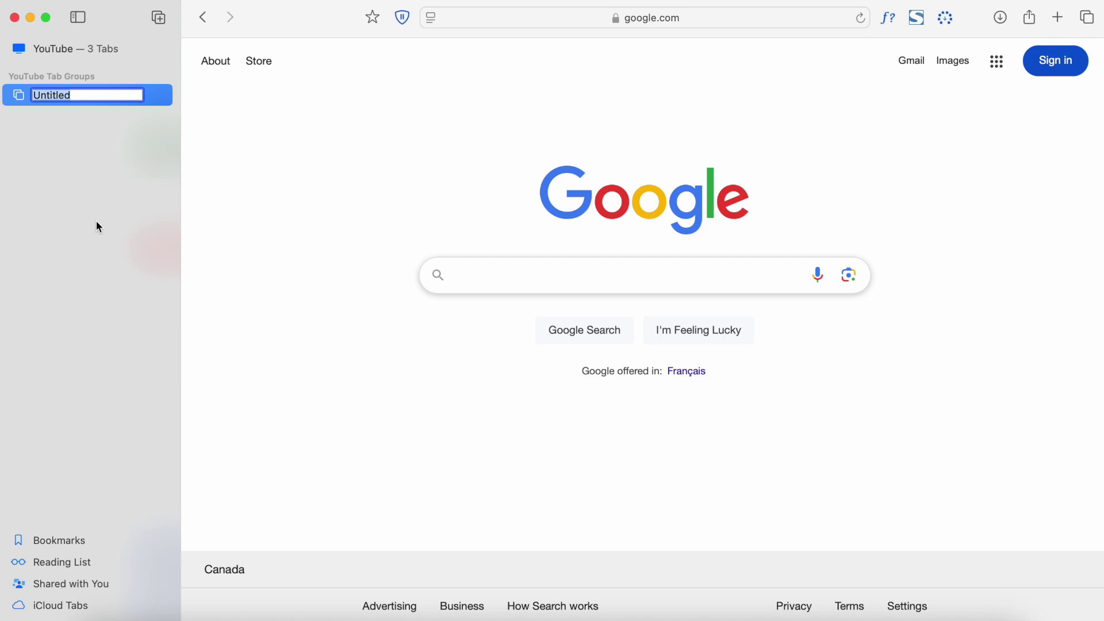
text(Work)
key(Return)
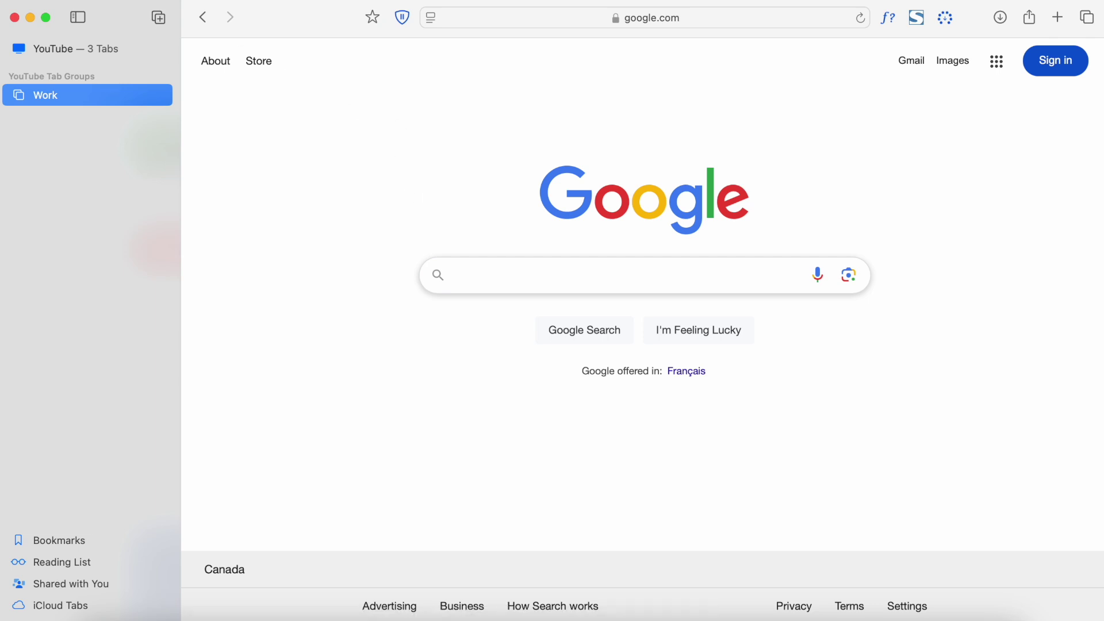
Move the Microsoft Outlook tab from the YouTube group into the Work group
click(67, 48)
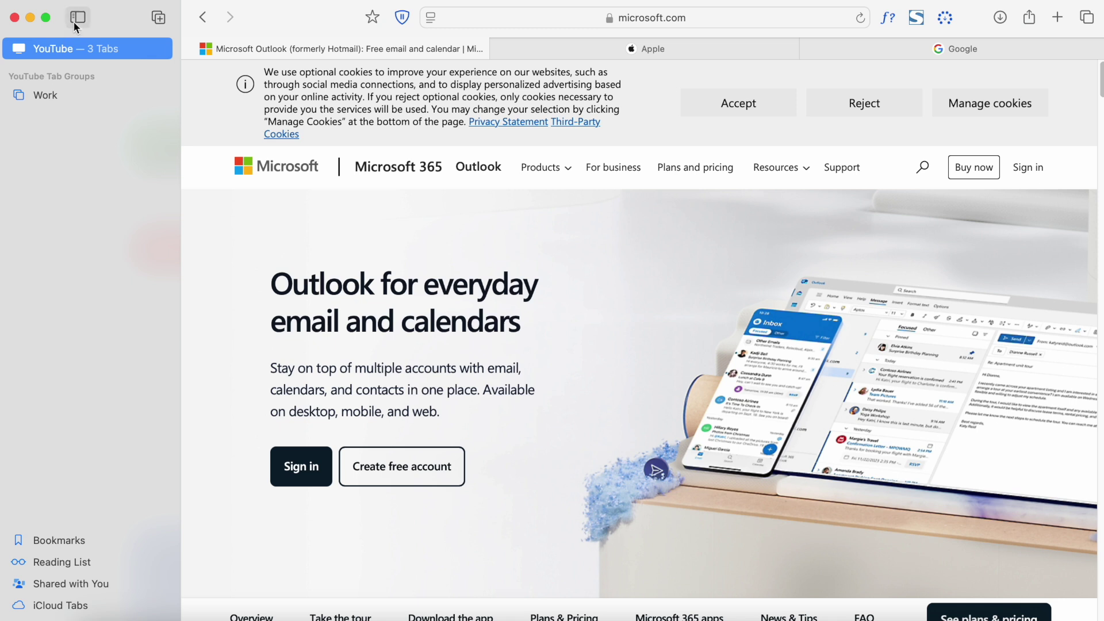
right_click(253, 55)
mouse_move(349, 169)
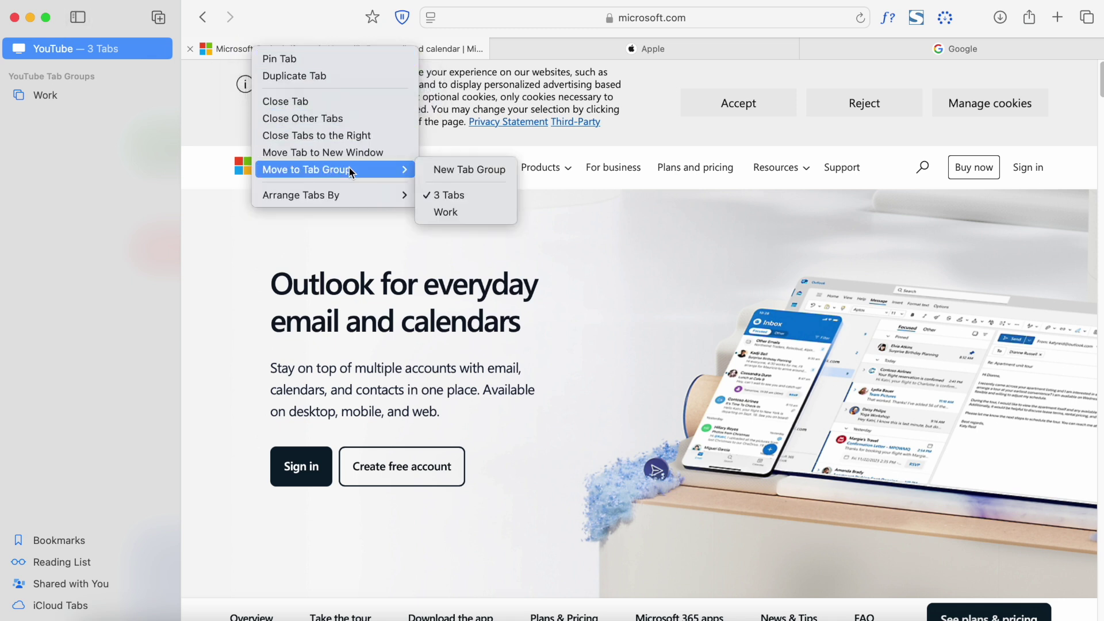
click(457, 212)
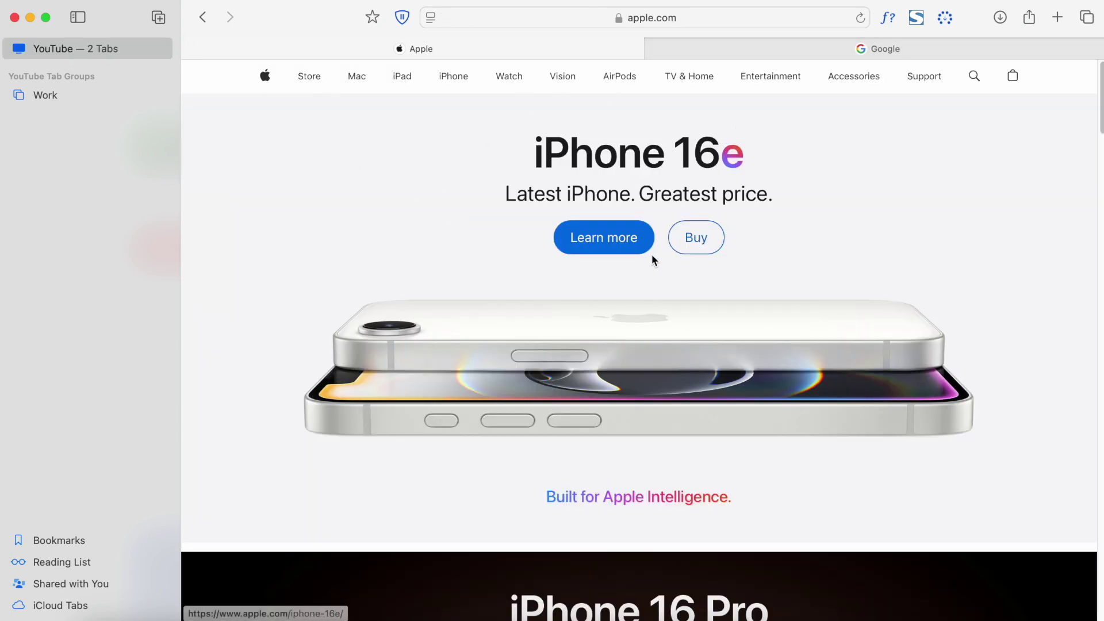
Check the Google and Outlook tabs in Work, then return to the YouTube group
click(85, 92)
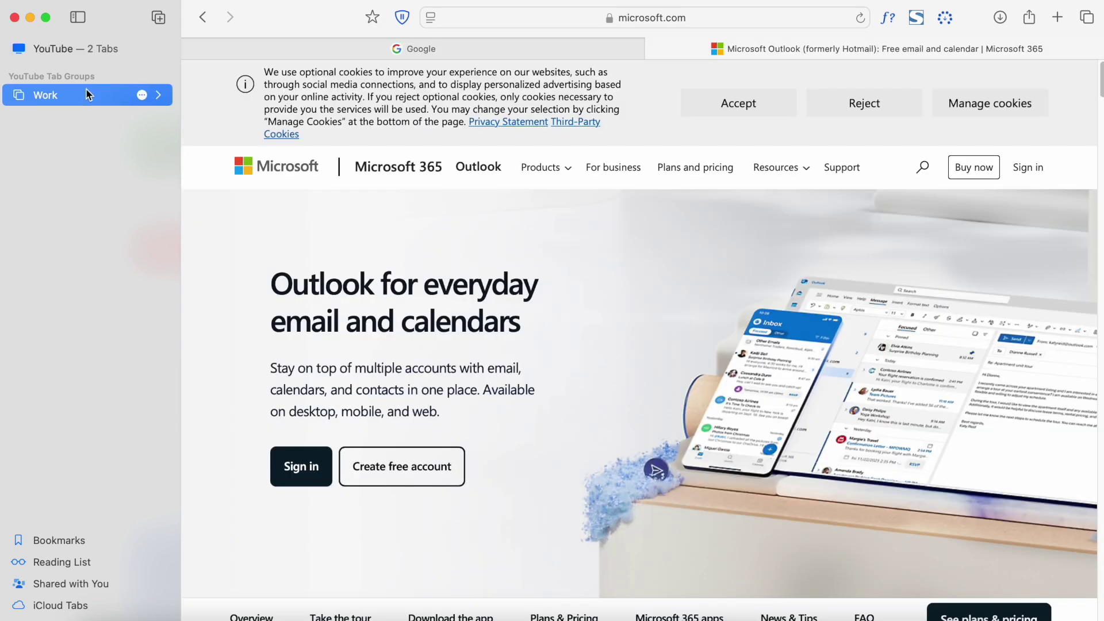
click(607, 50)
click(711, 50)
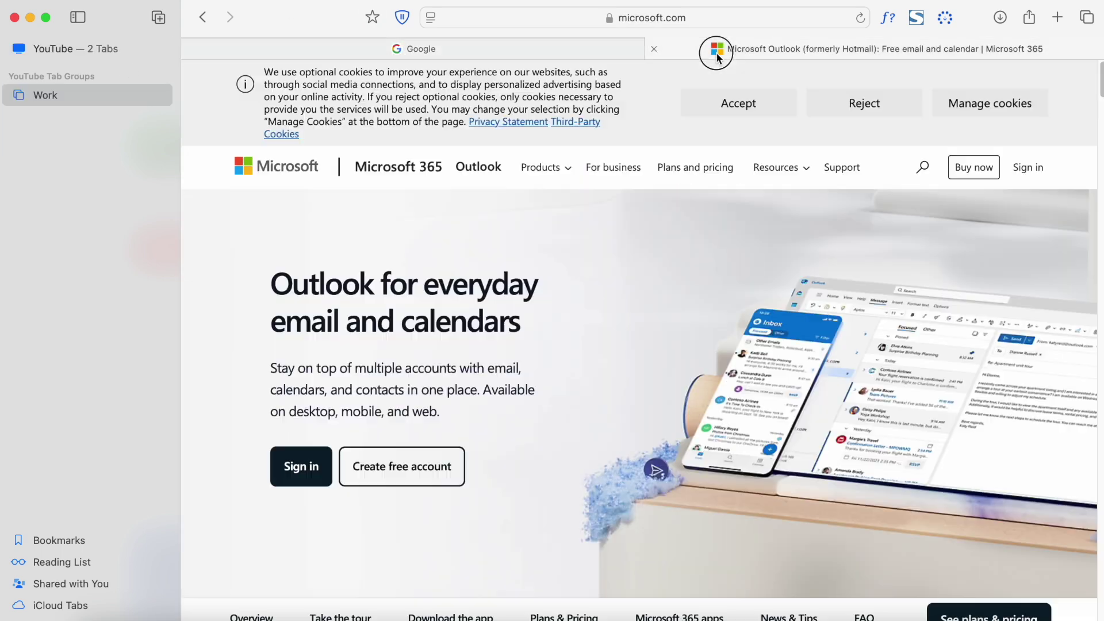
click(624, 54)
click(111, 55)
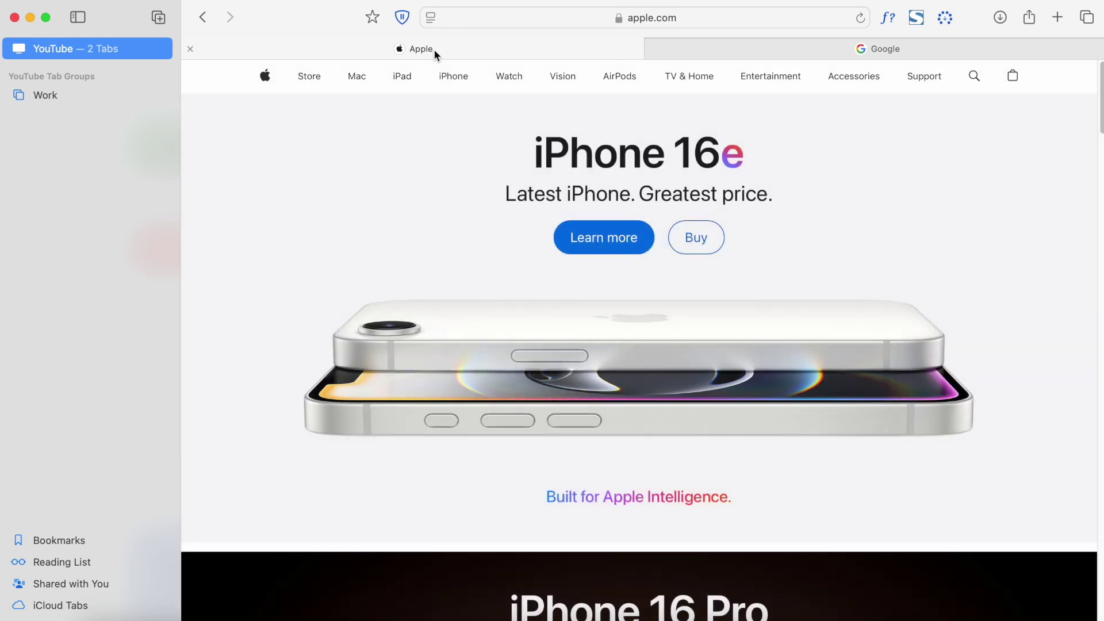
Open netflix.com in a new tab of the YouTube group
key(super+t)
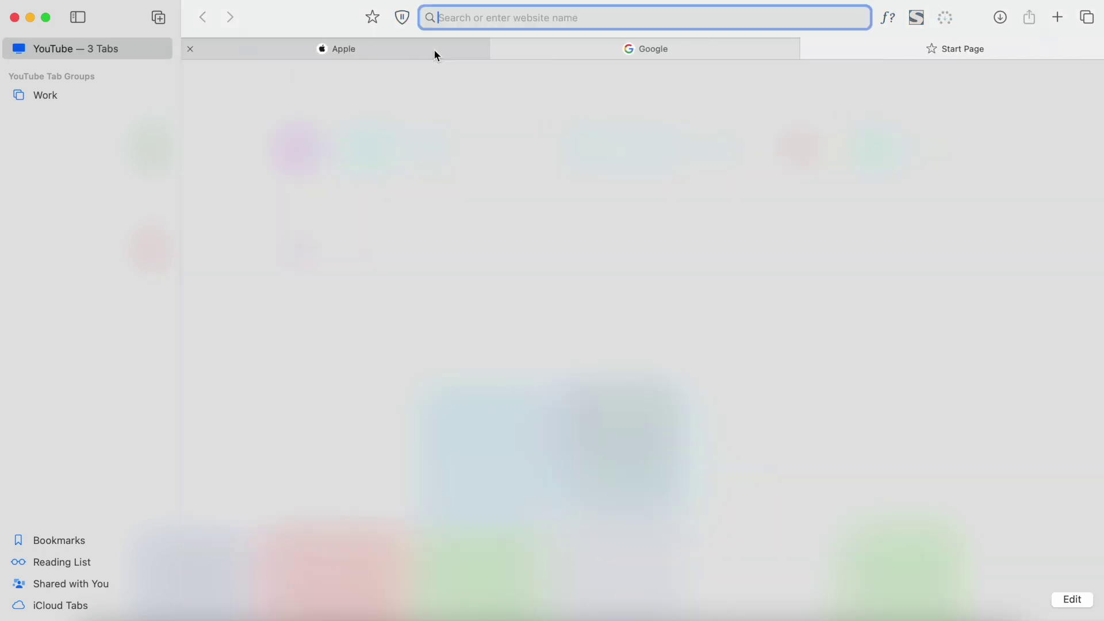
text(netflix.com)
key(Return)
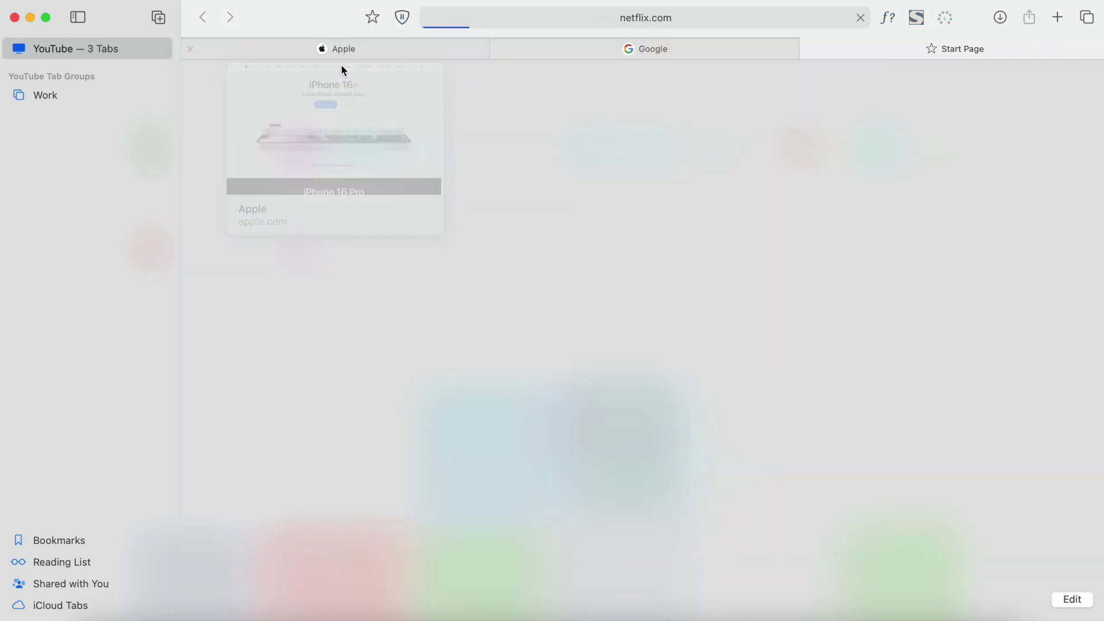
Move the Apple tab into a new tab group named 'Personal', then reselect YouTube
click(358, 49)
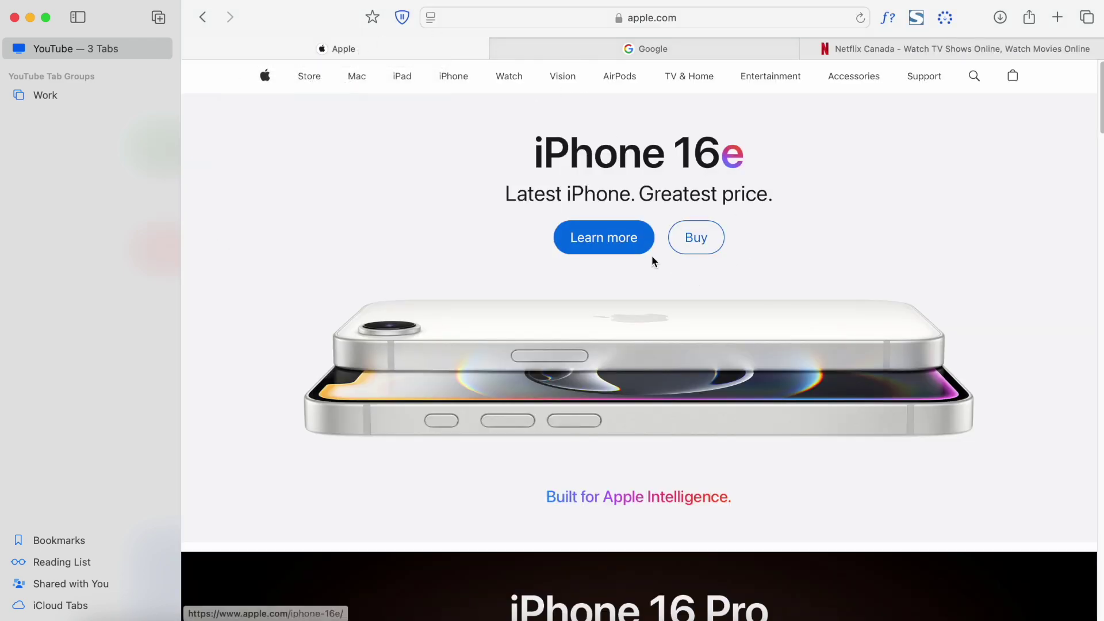
right_click(398, 48)
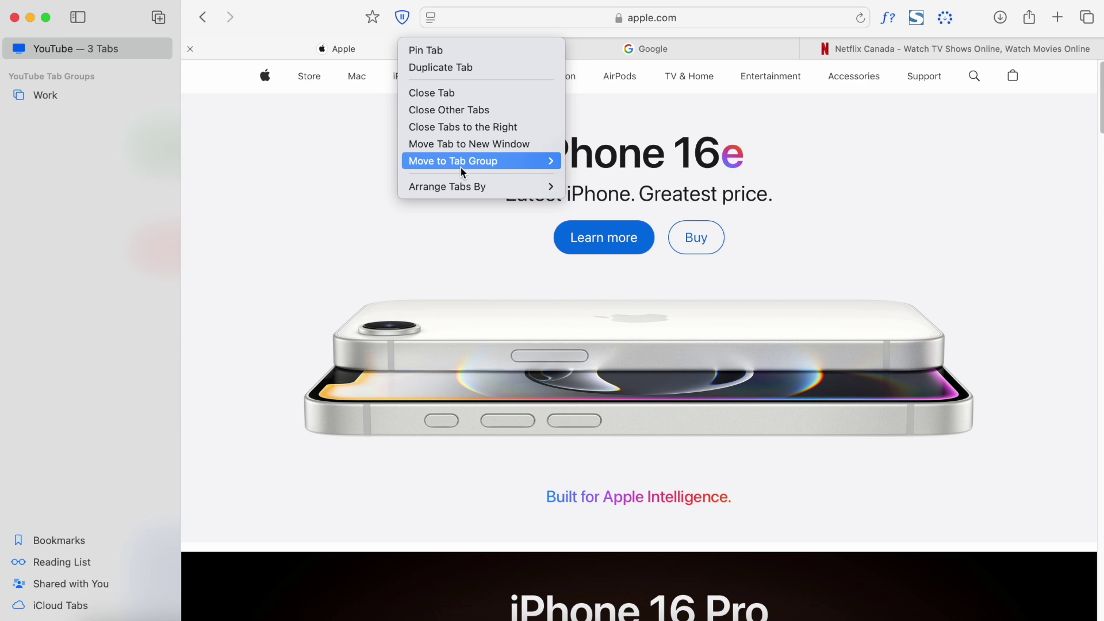
mouse_move(462, 164)
click(598, 162)
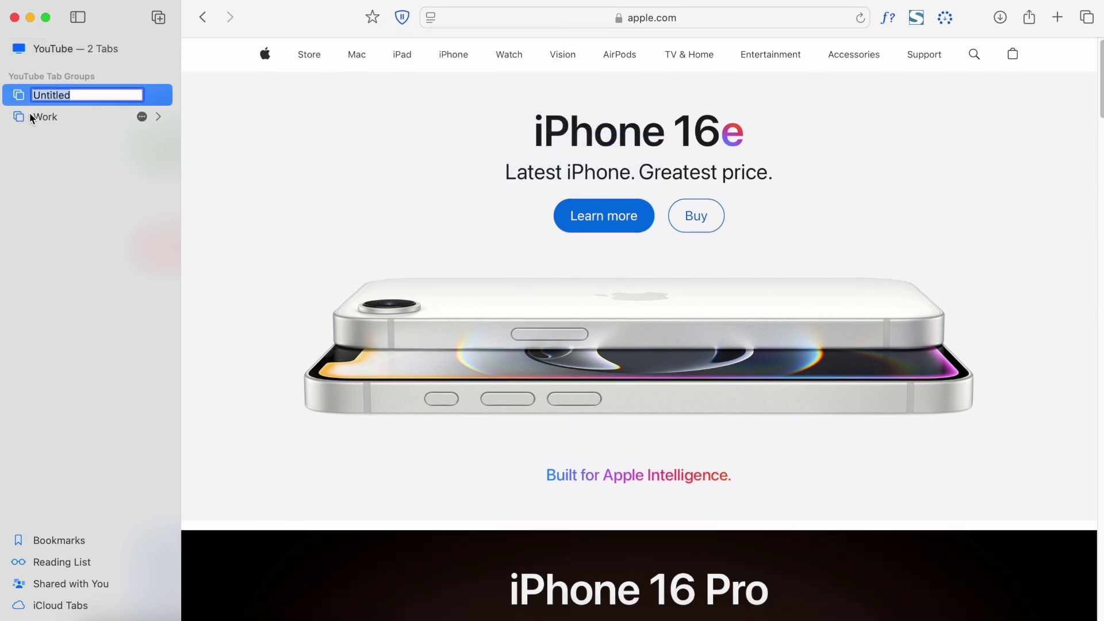
text(Personal)
key(Return)
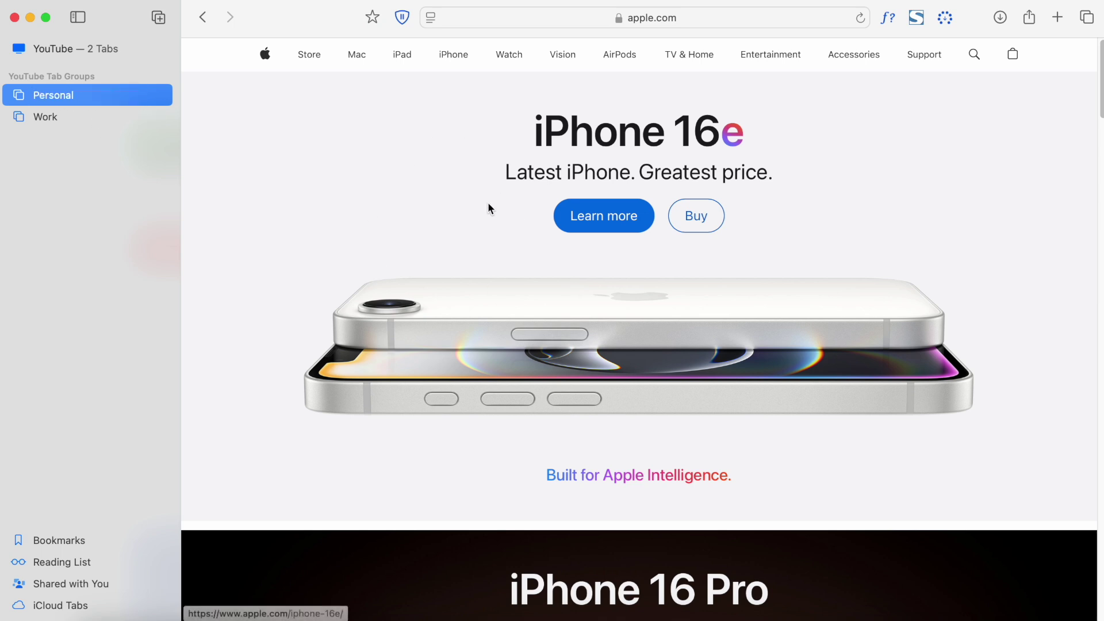
click(81, 51)
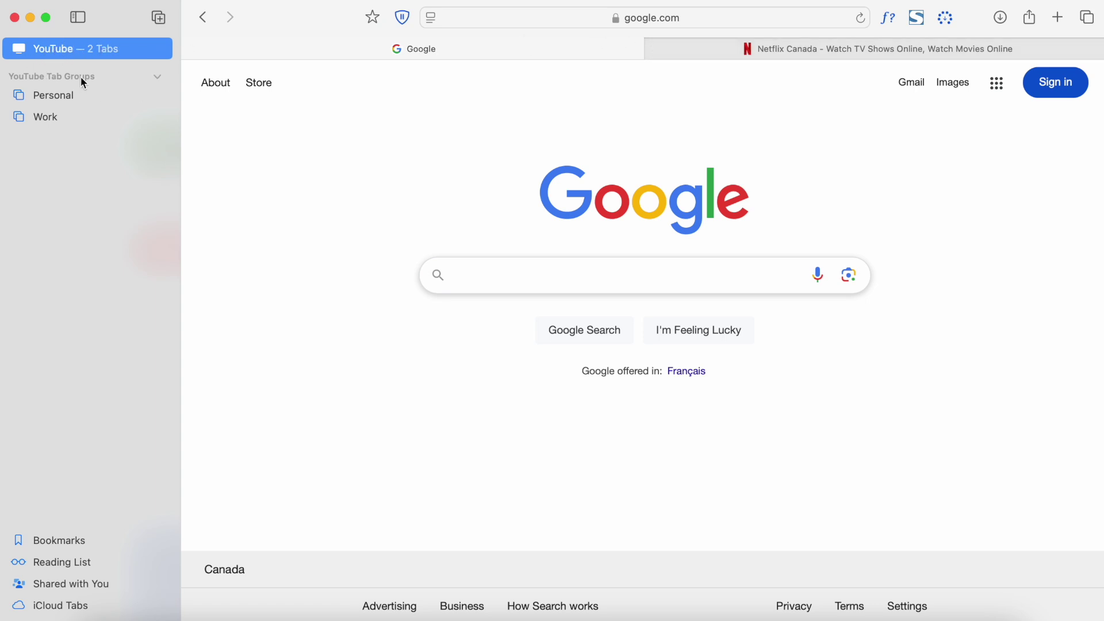
Cycle through the groups back to YouTube and open Wikipedia in a new tab
click(58, 95)
click(51, 120)
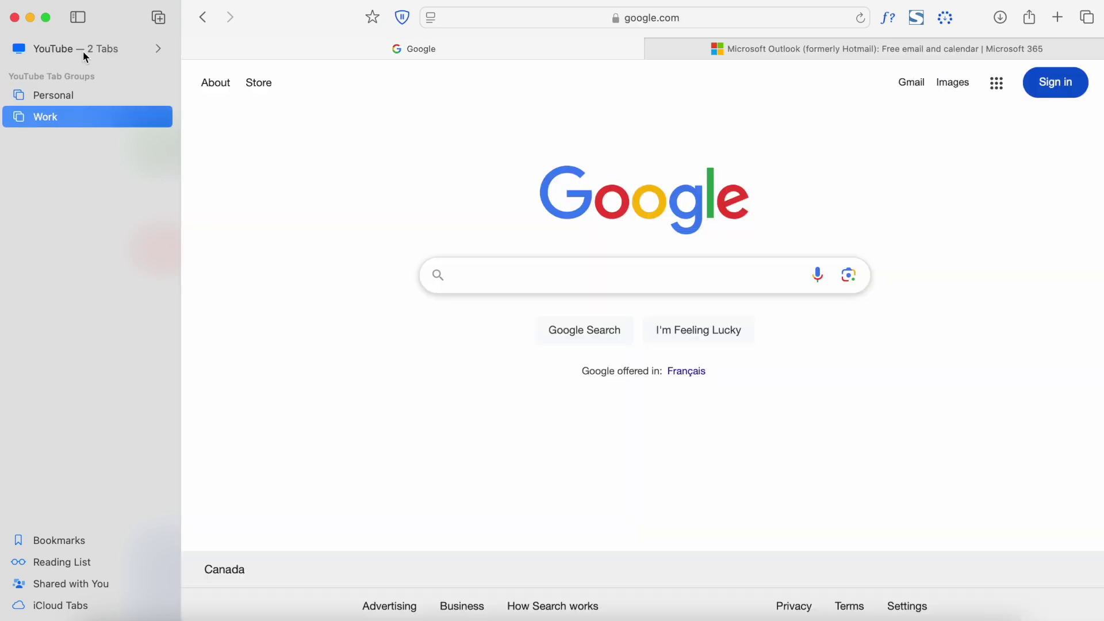
click(82, 50)
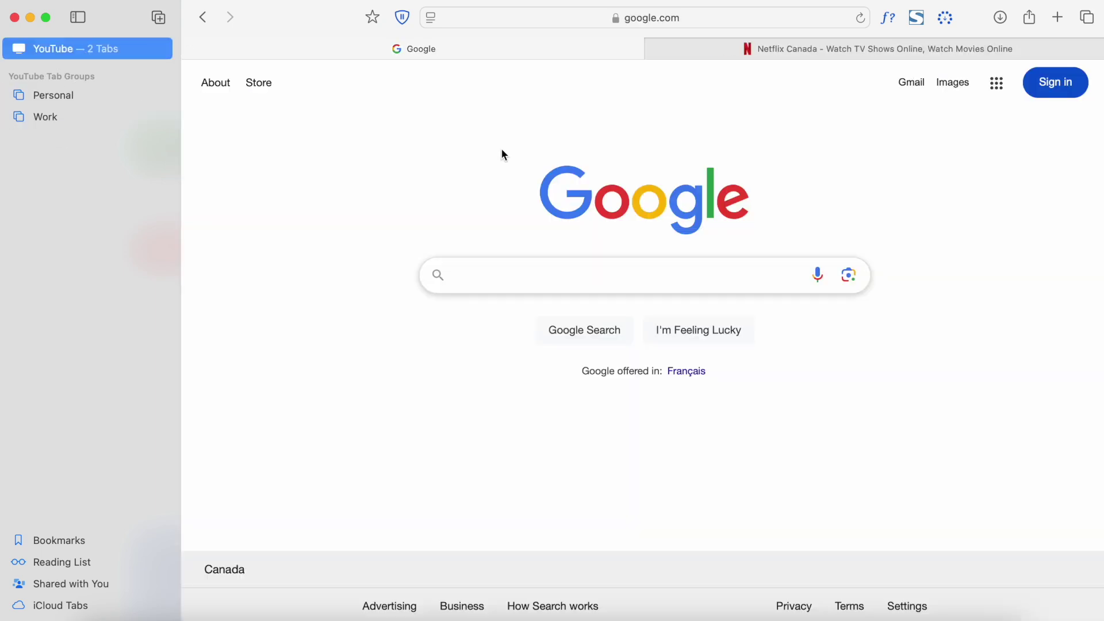
key(super+t)
text(ei)
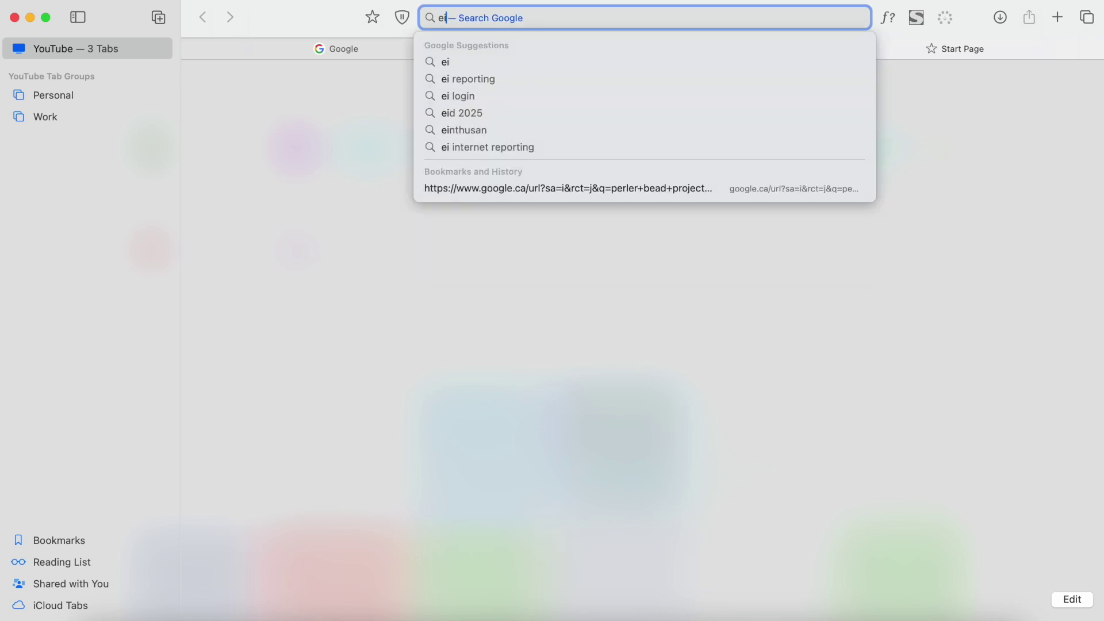
key(BackSpace)
key(BackSpace)
text(wi)
key(Return)
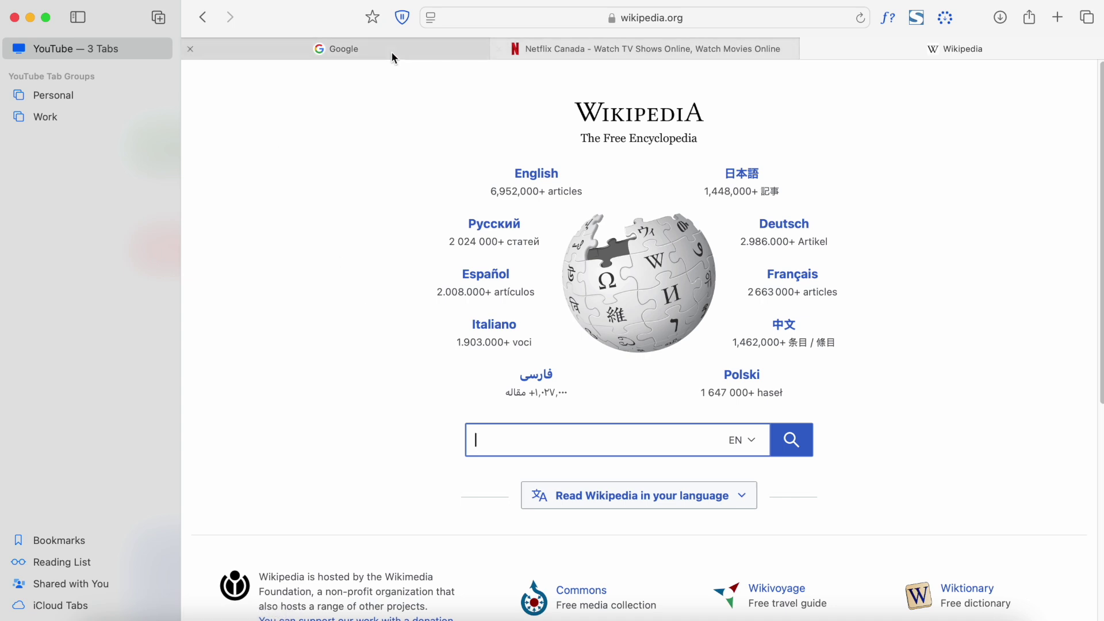
Revisit Personal and Work, then return to YouTube showing the Netflix Canada page
click(57, 95)
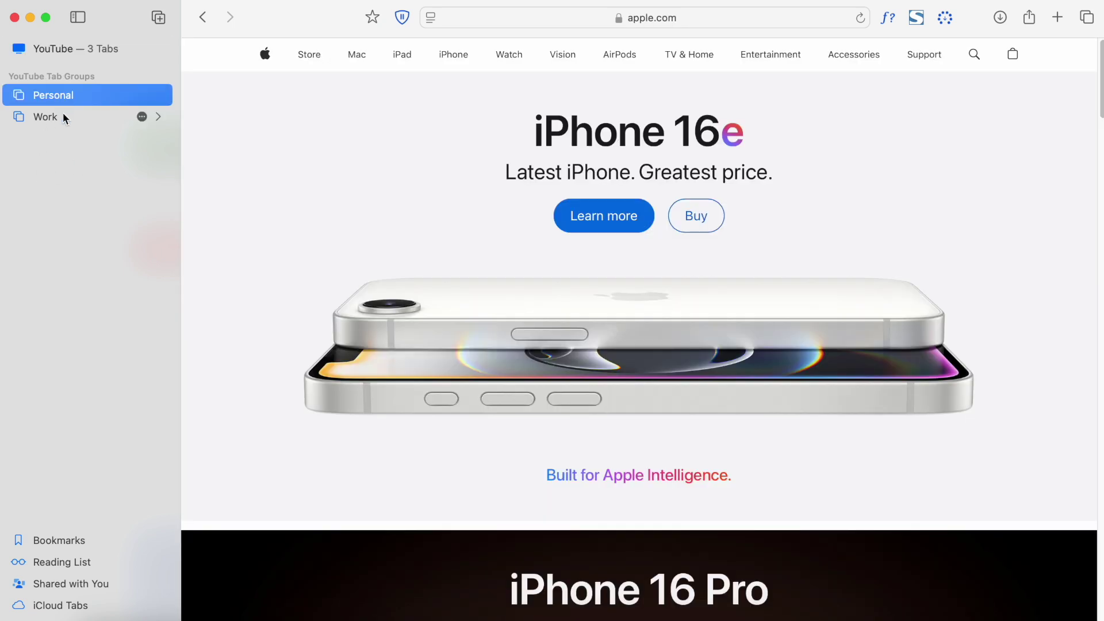
click(63, 114)
click(102, 46)
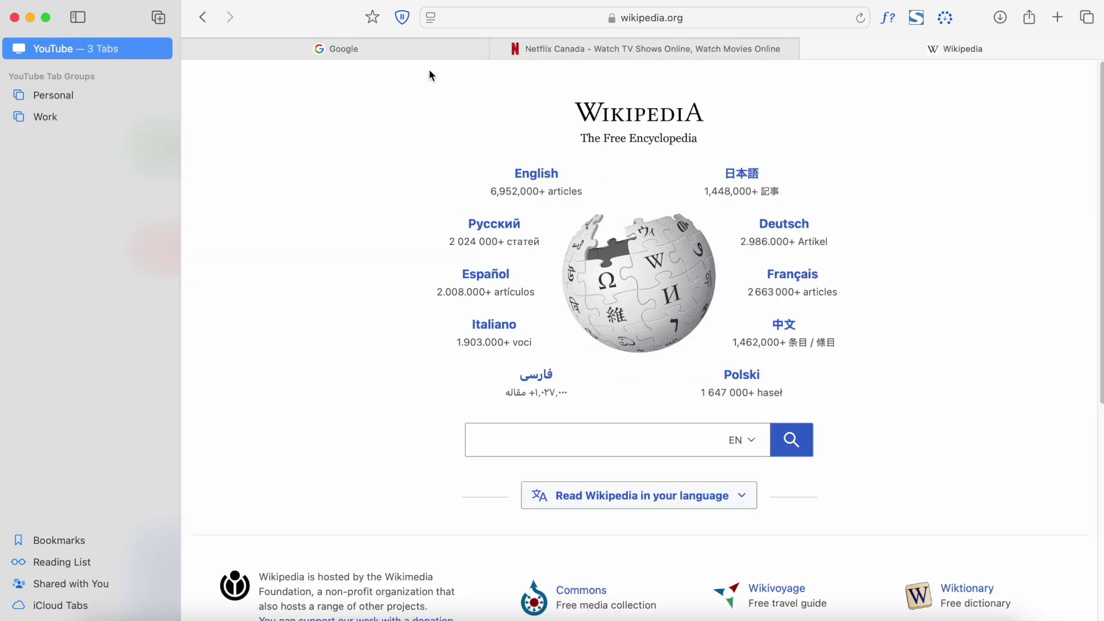
click(549, 51)
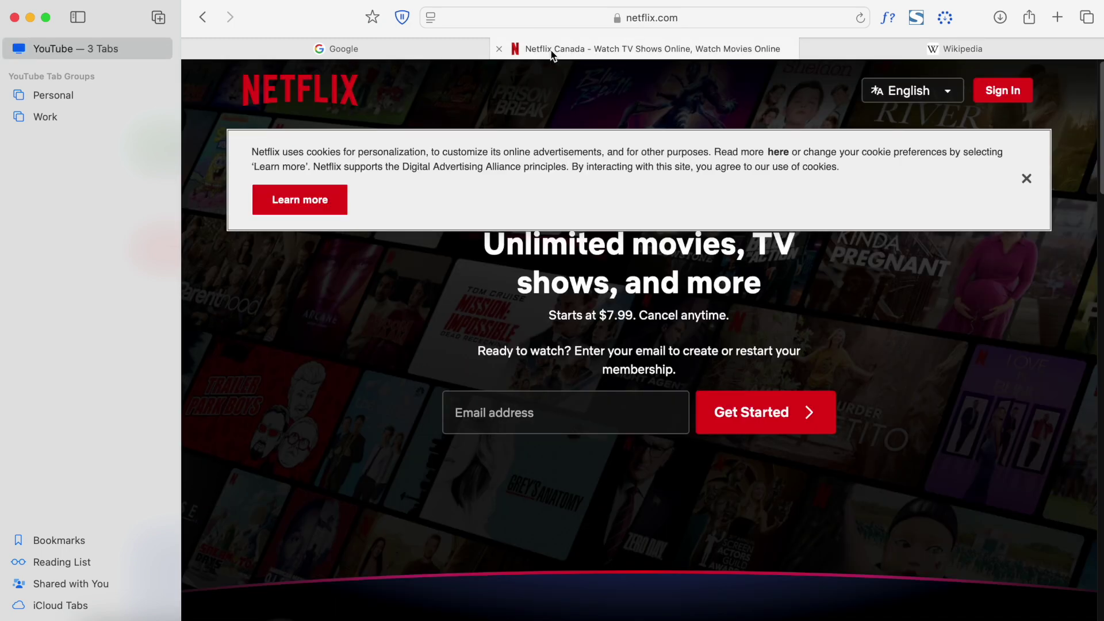
Move the Netflix tab into the Personal tab group
right_click(551, 52)
mouse_move(663, 169)
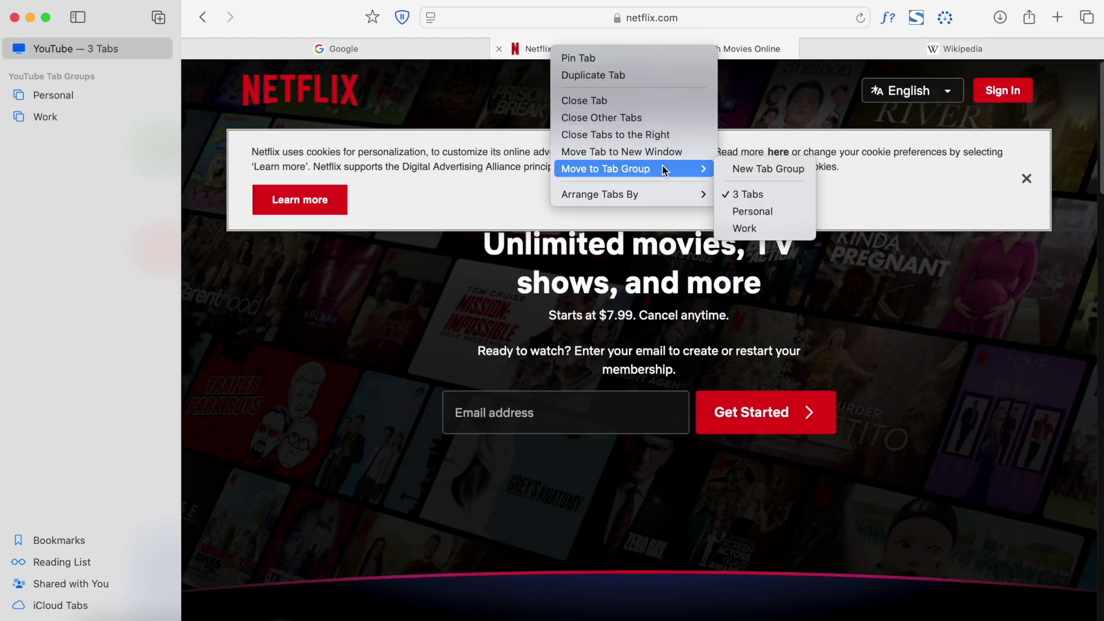
click(748, 221)
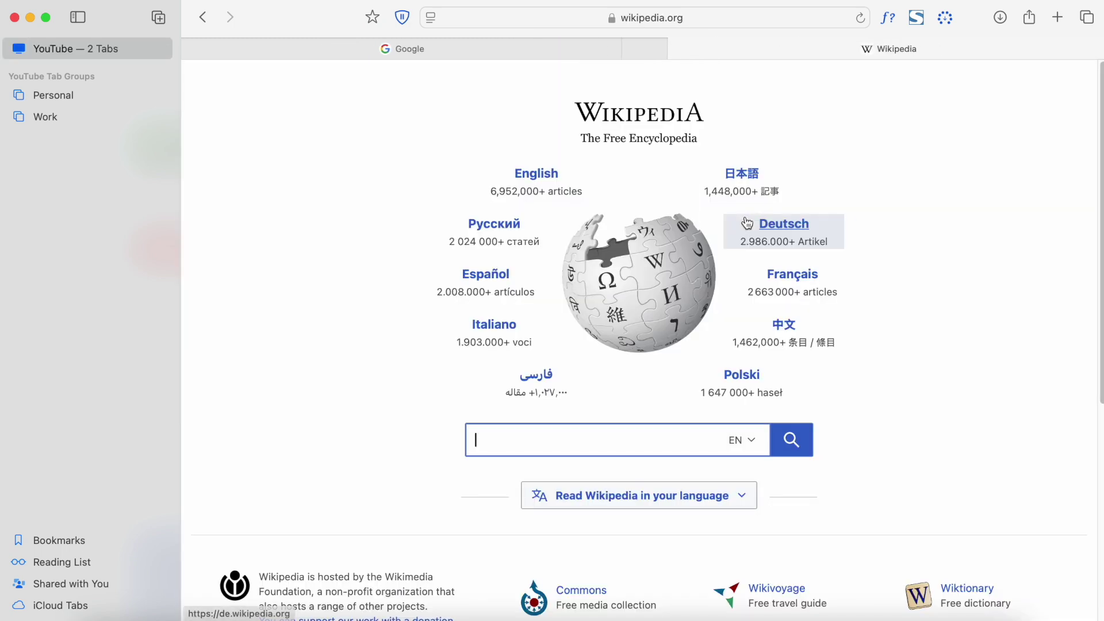
In the Personal group, view Apple and Netflix, then open google.com in a new tab
click(54, 99)
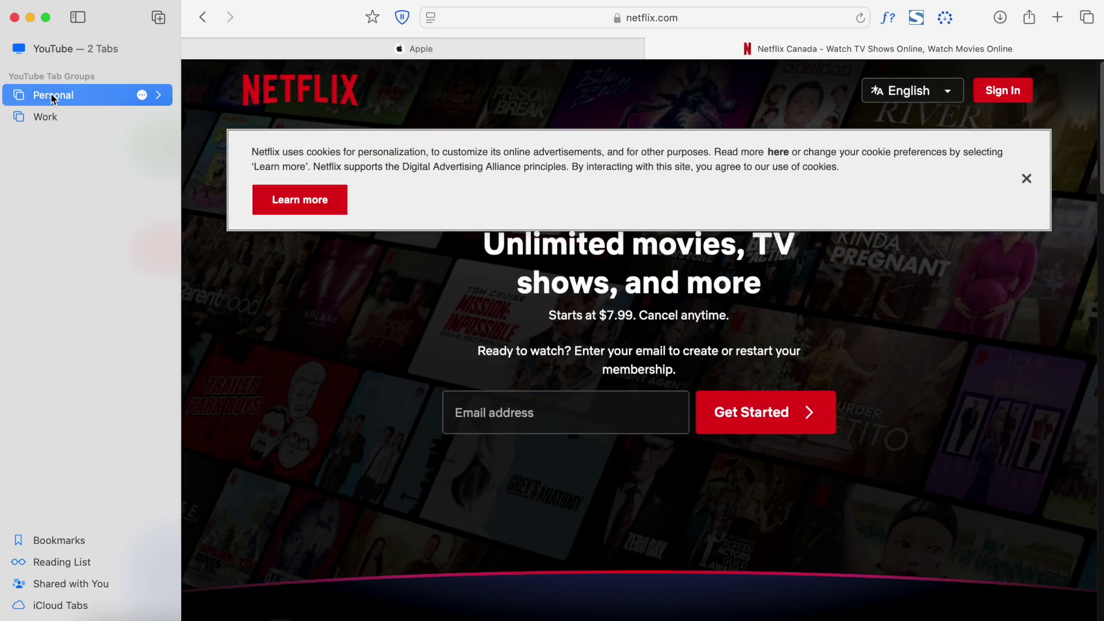
click(591, 55)
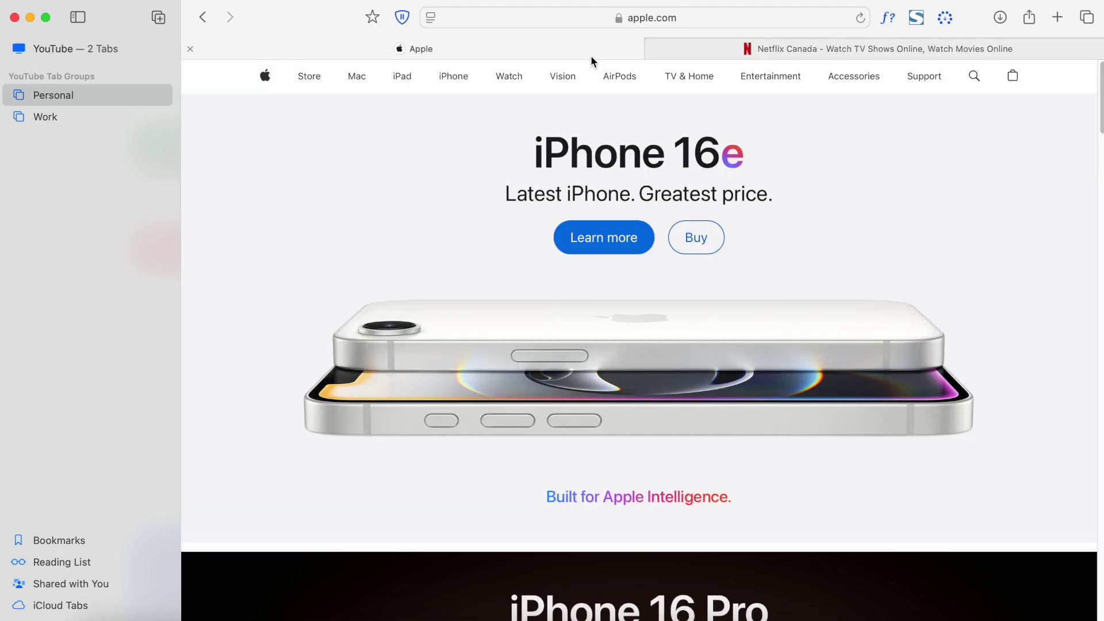
click(713, 52)
key(super+t)
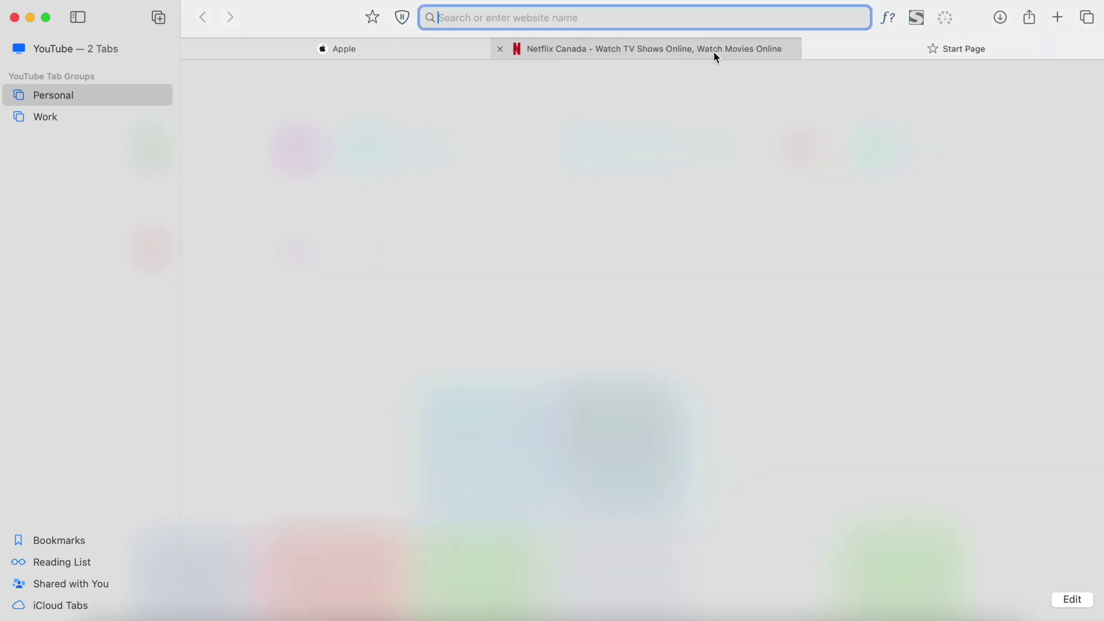
text(google)
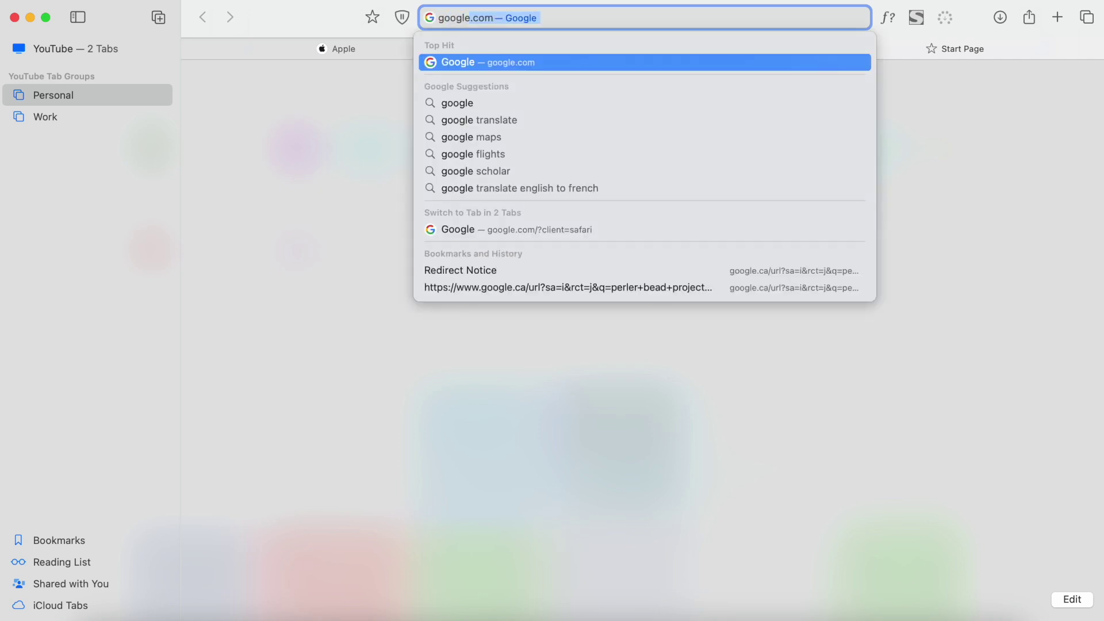
key(Return)
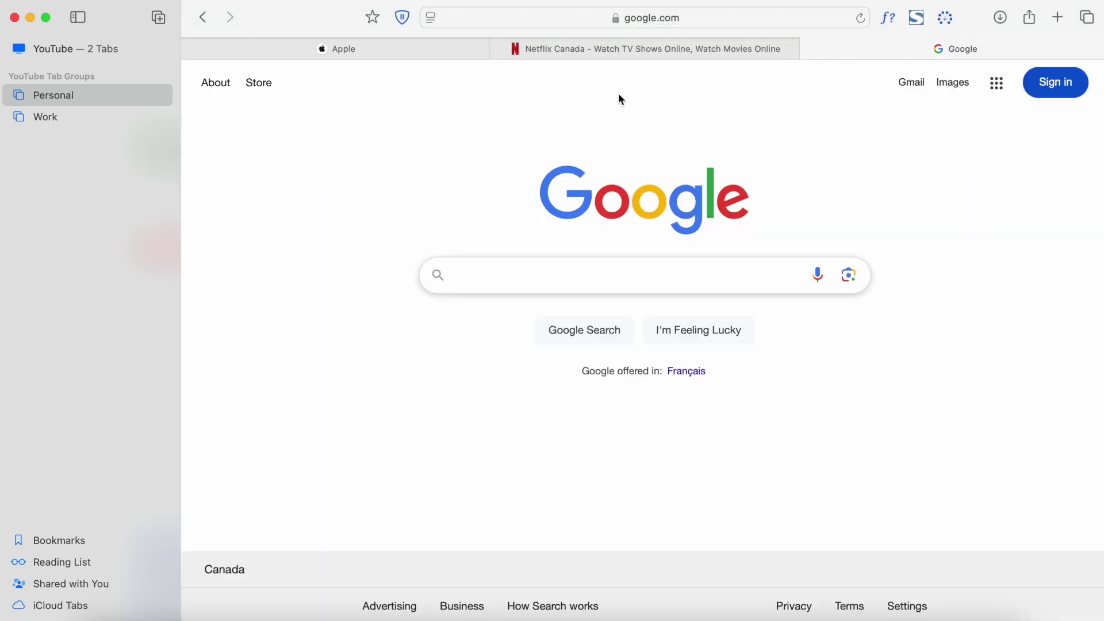
Close the Google tab in the Work group and in the Personal group
click(101, 117)
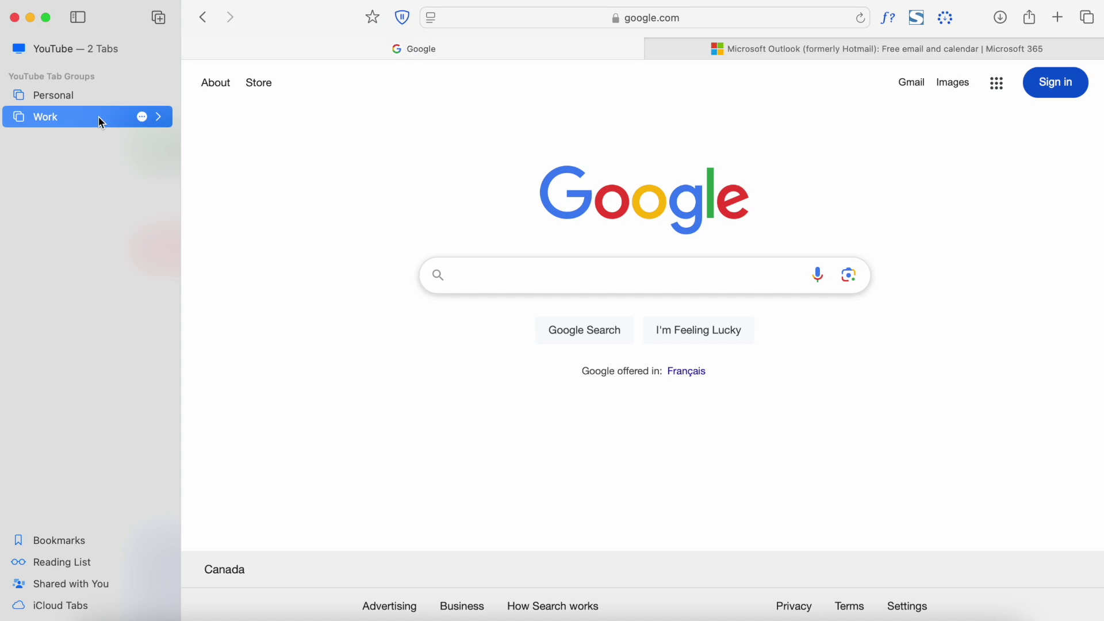
click(118, 99)
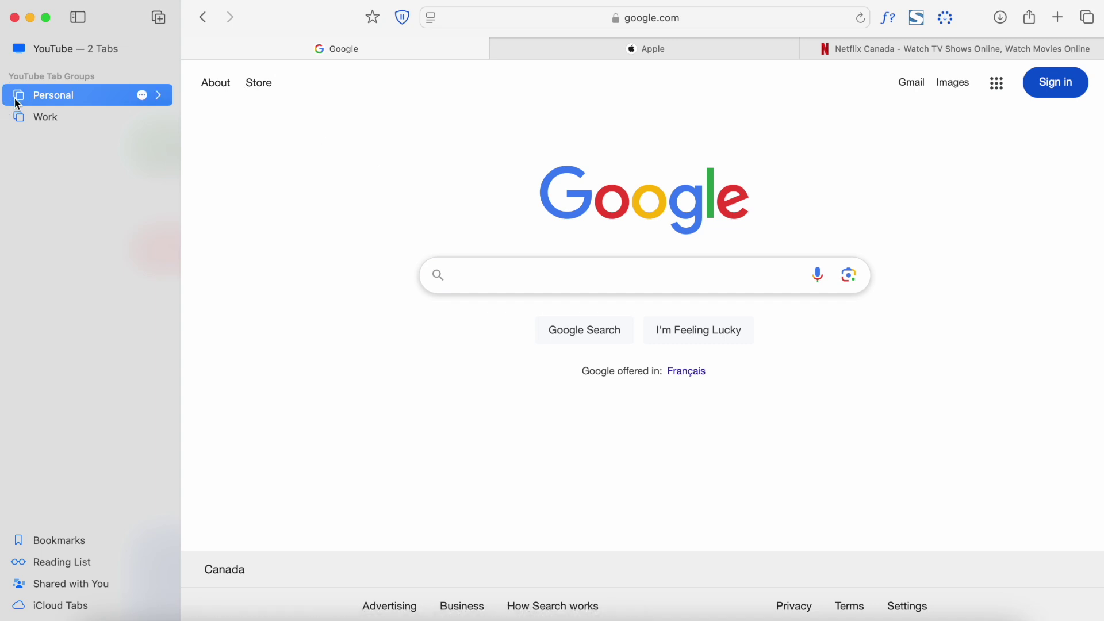
click(40, 116)
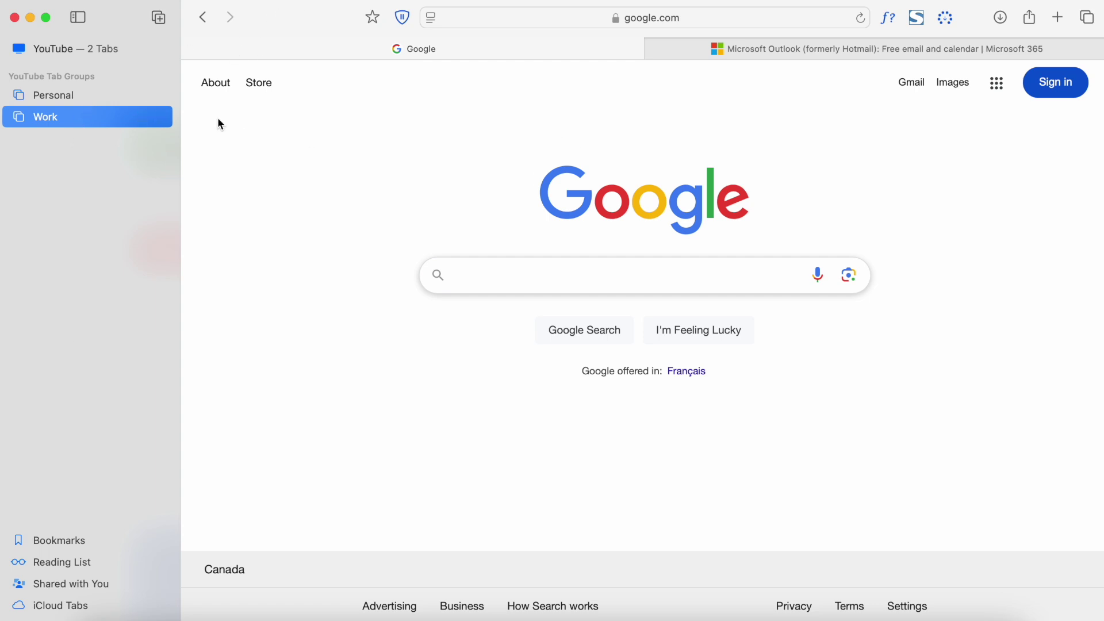
click(189, 49)
click(71, 99)
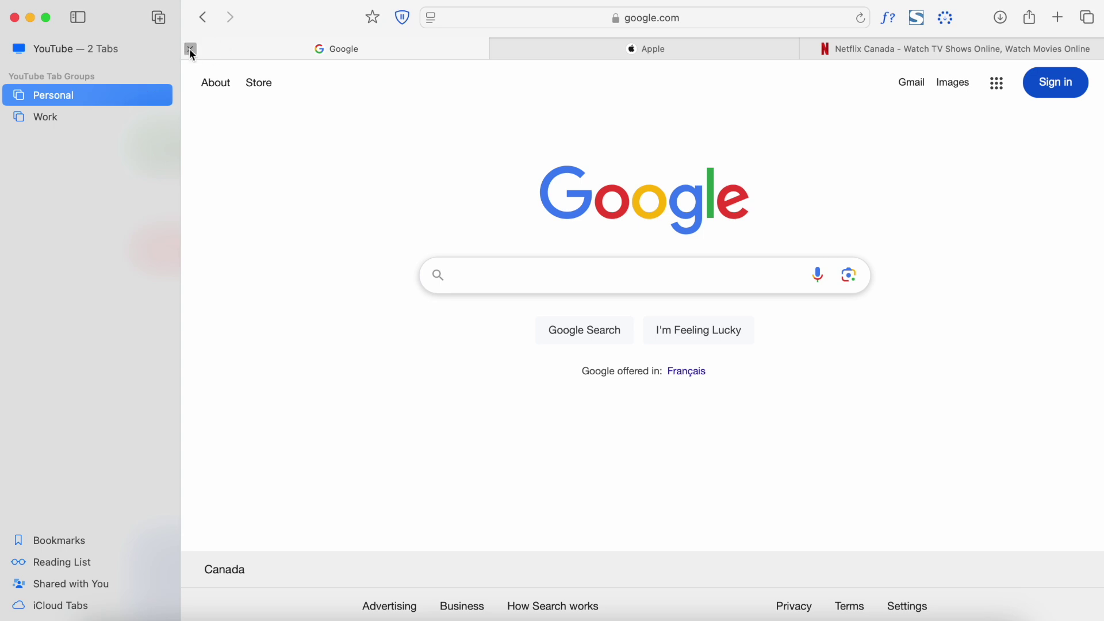
click(189, 48)
Check YouTube's Google page, then cycle through Personal, Work and YouTube to Personal
click(100, 59)
click(433, 50)
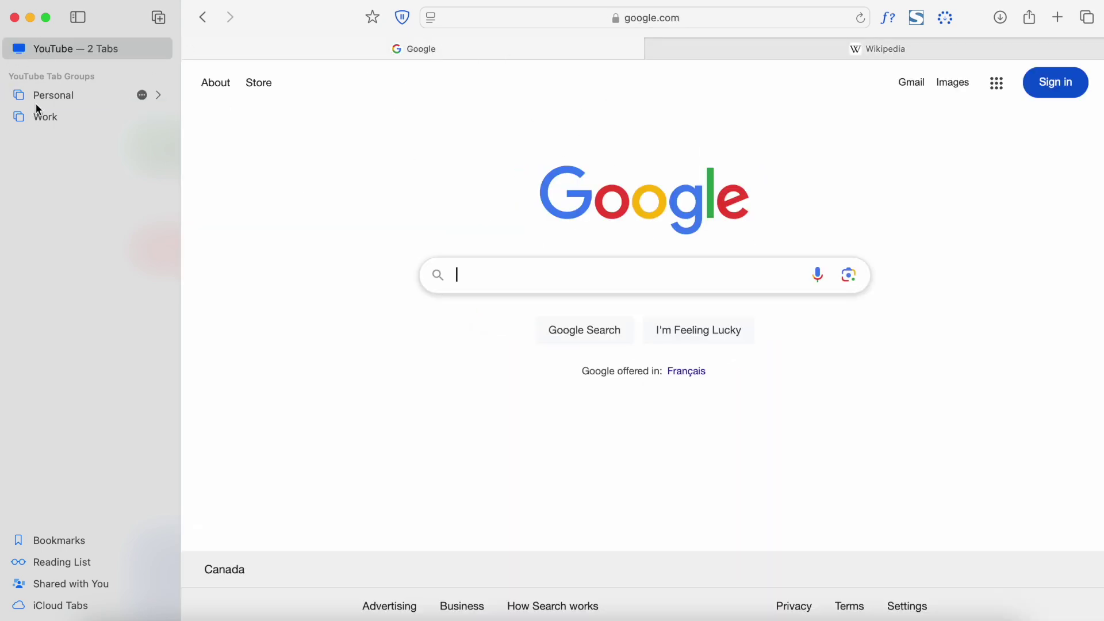
click(54, 97)
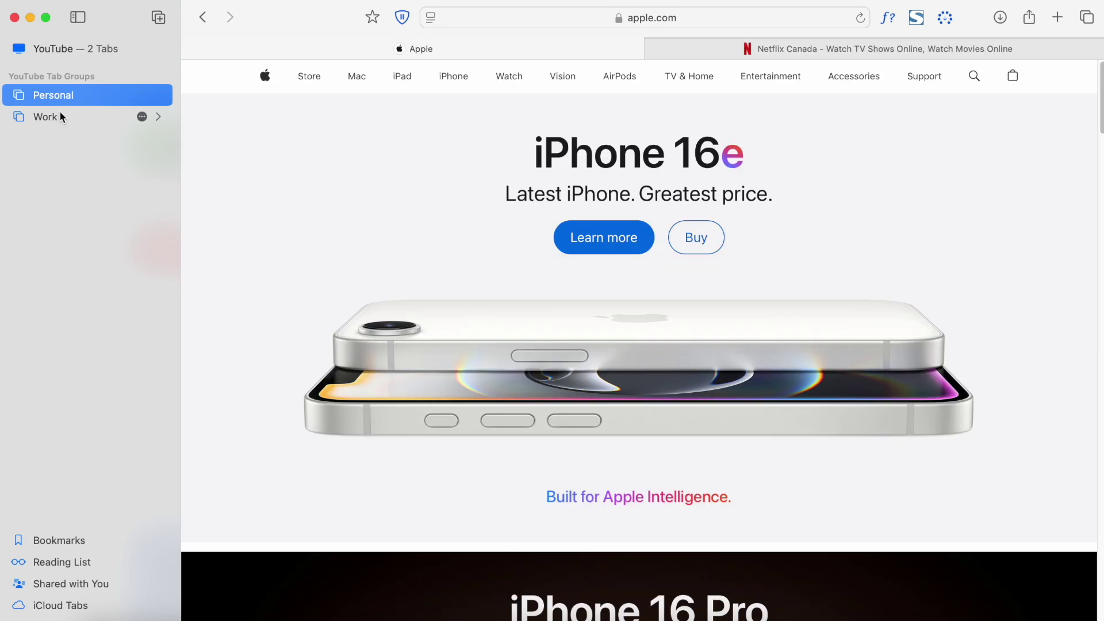
click(60, 117)
click(38, 48)
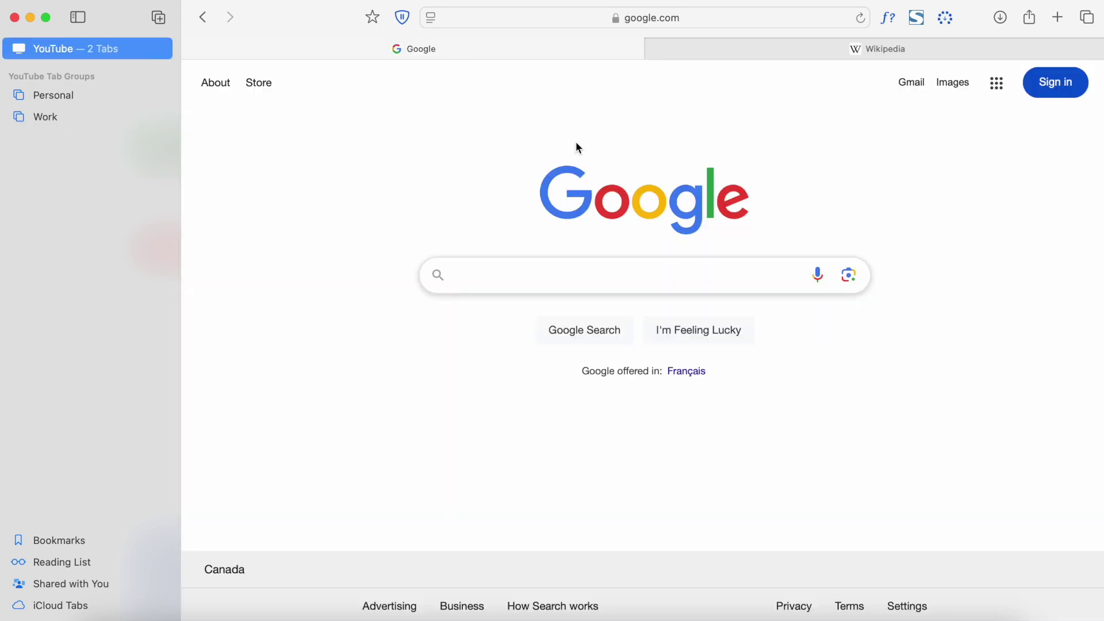
click(64, 98)
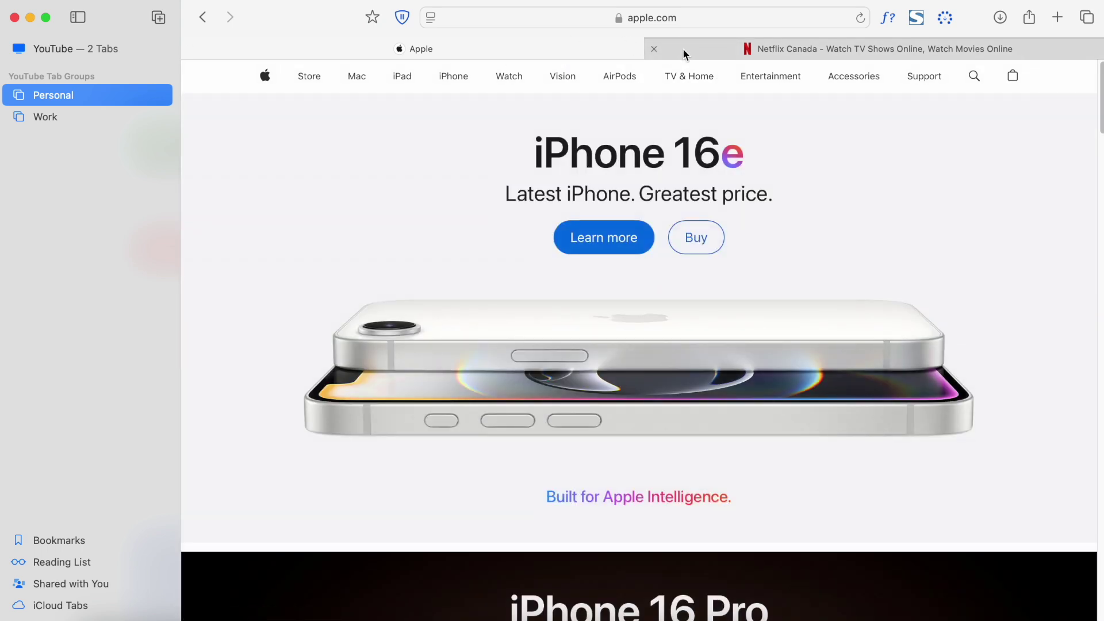
Delete the Personal tab group with its Apple and Netflix tabs, then switch to Work
right_click(62, 104)
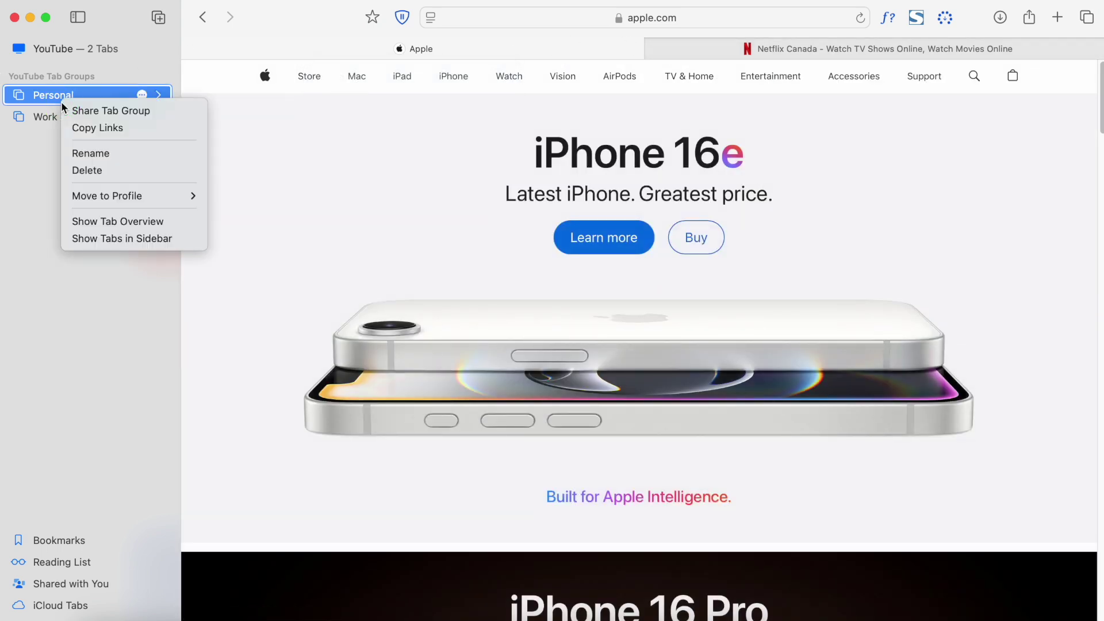
click(158, 98)
click(143, 96)
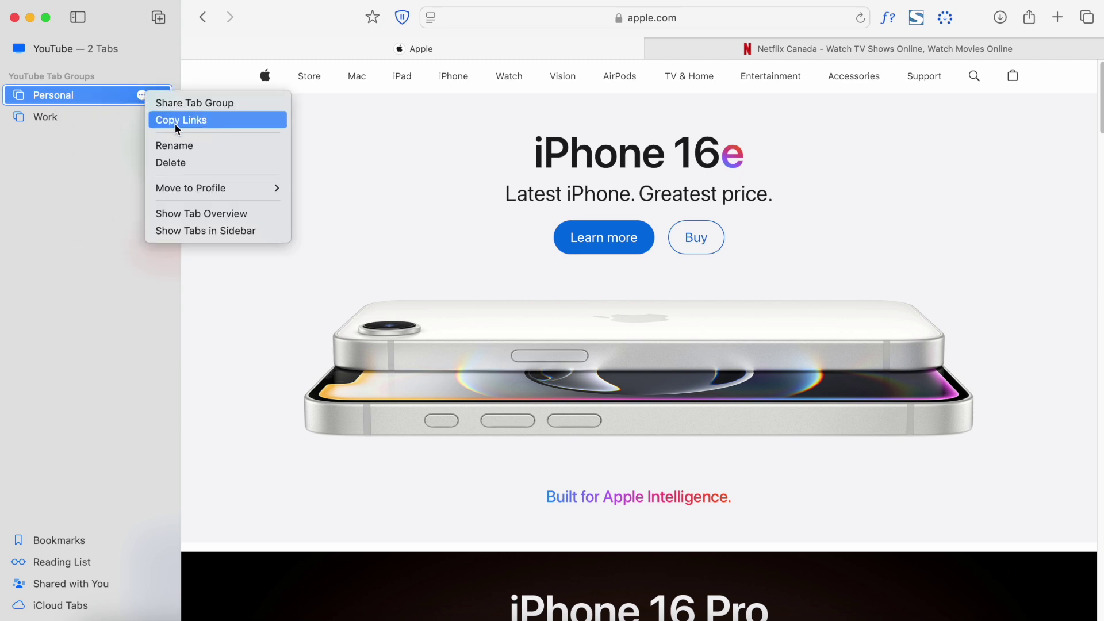
click(219, 166)
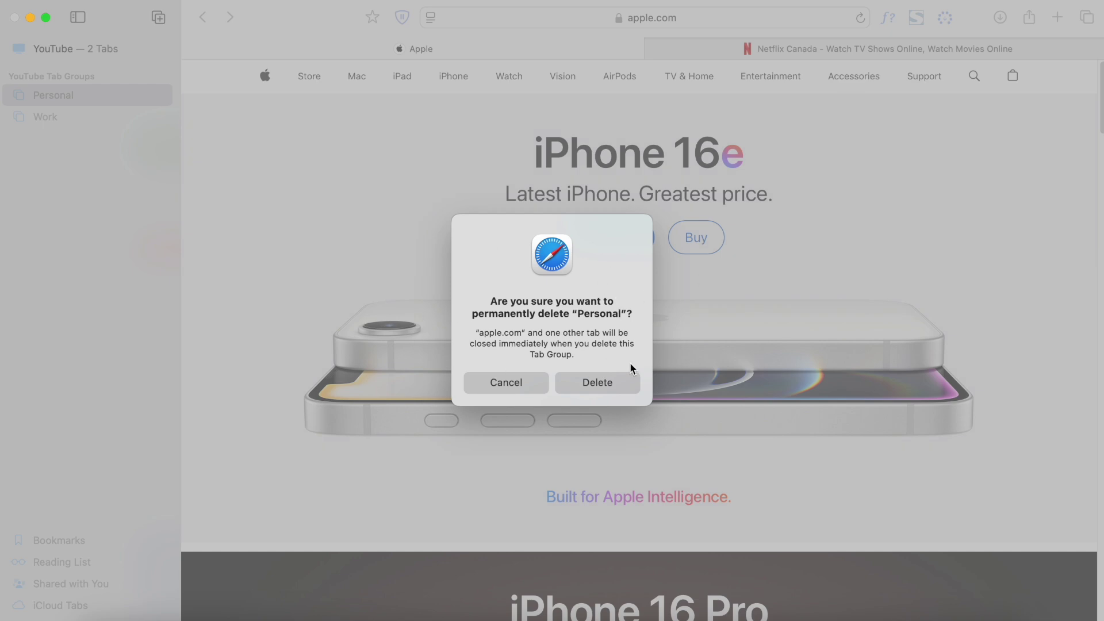
click(598, 383)
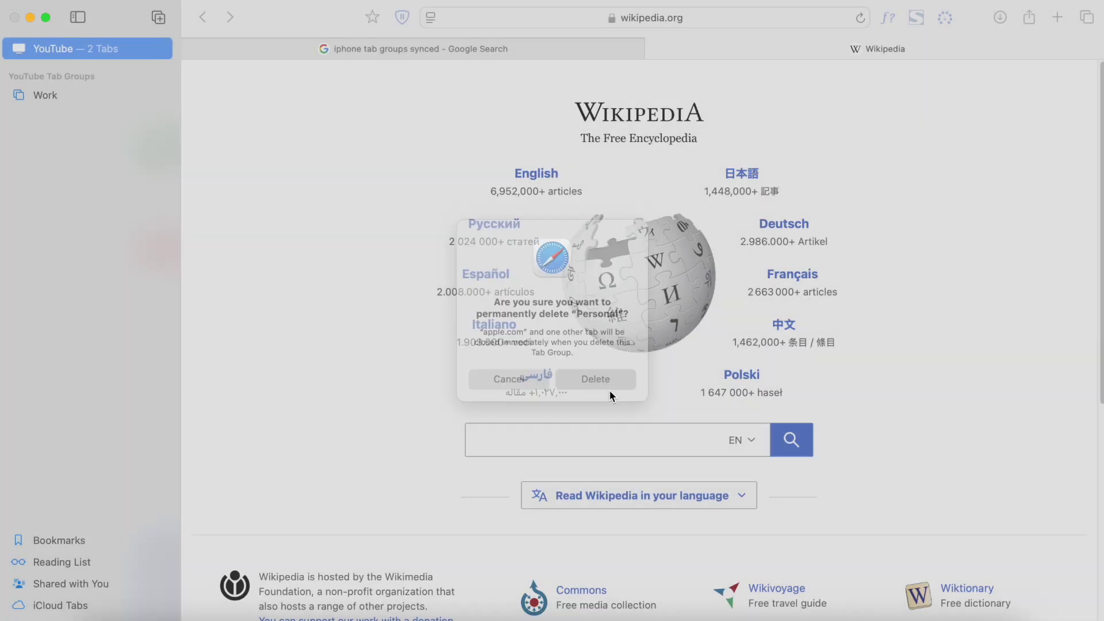
click(28, 105)
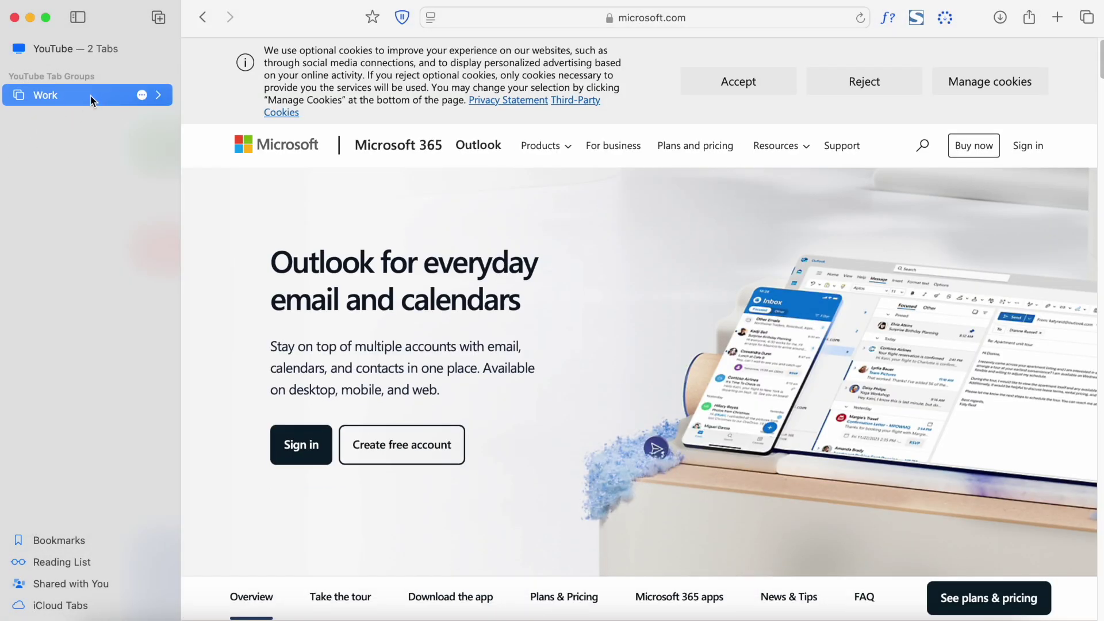
Rename the Work tab group to 'Work renamed'
double_click(46, 99)
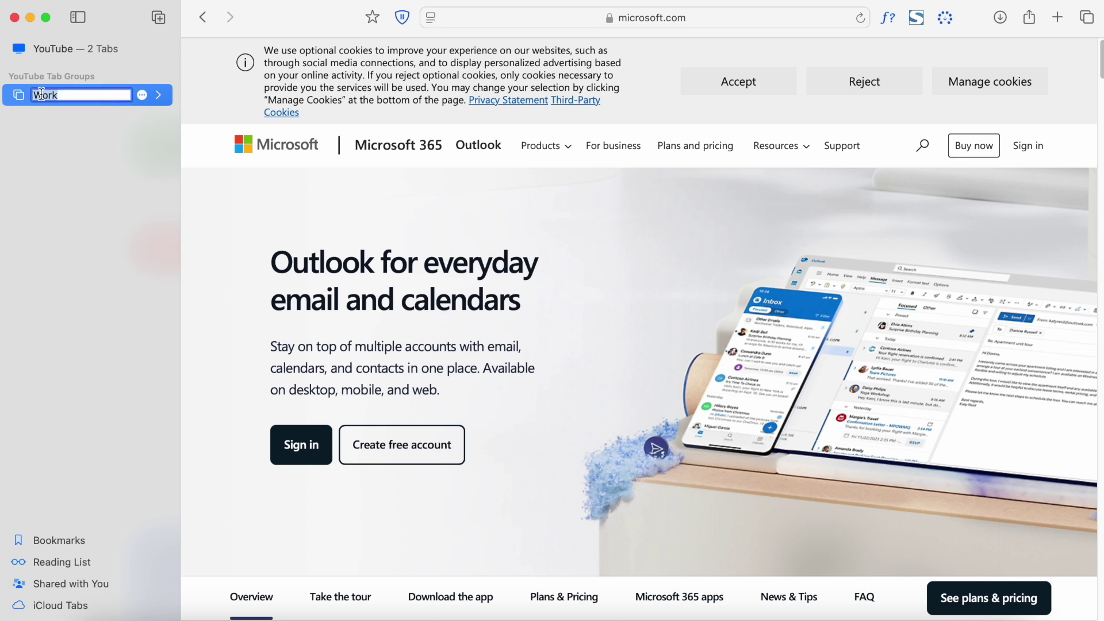
click(65, 101)
text(renamed)
key(Return)
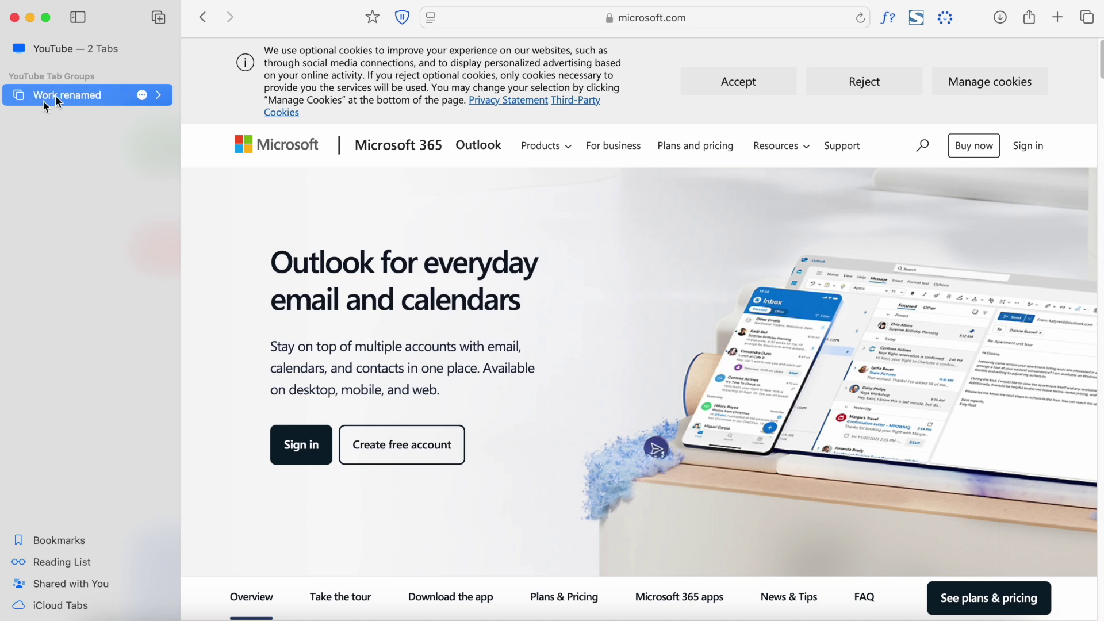
click(142, 95)
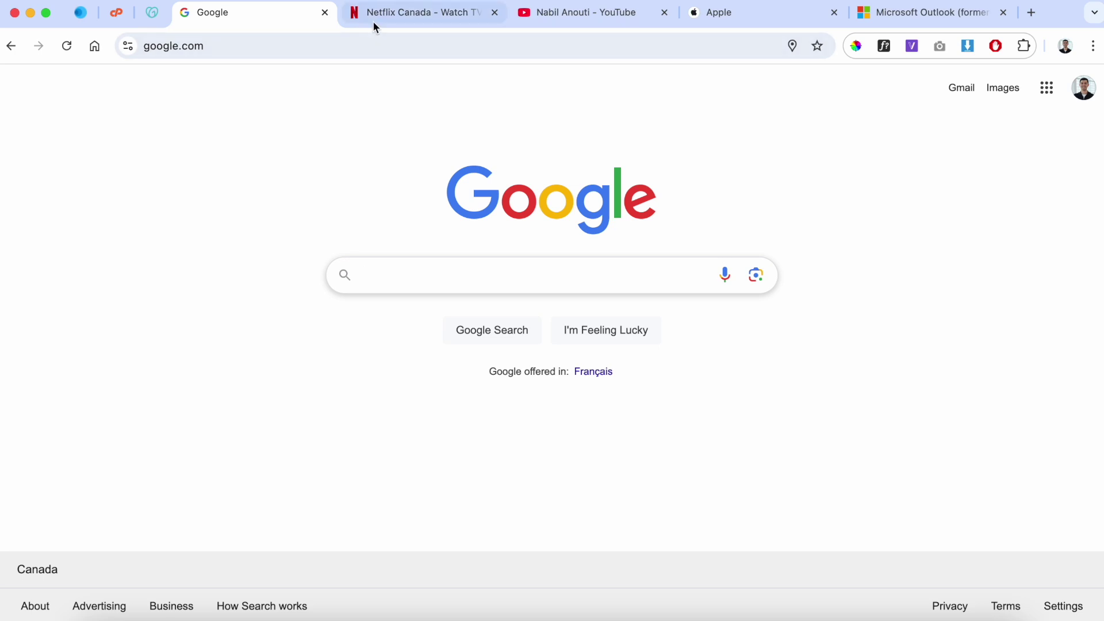
Show the Netflix Canada tab in Chrome and bring up its tab context menu
click(420, 13)
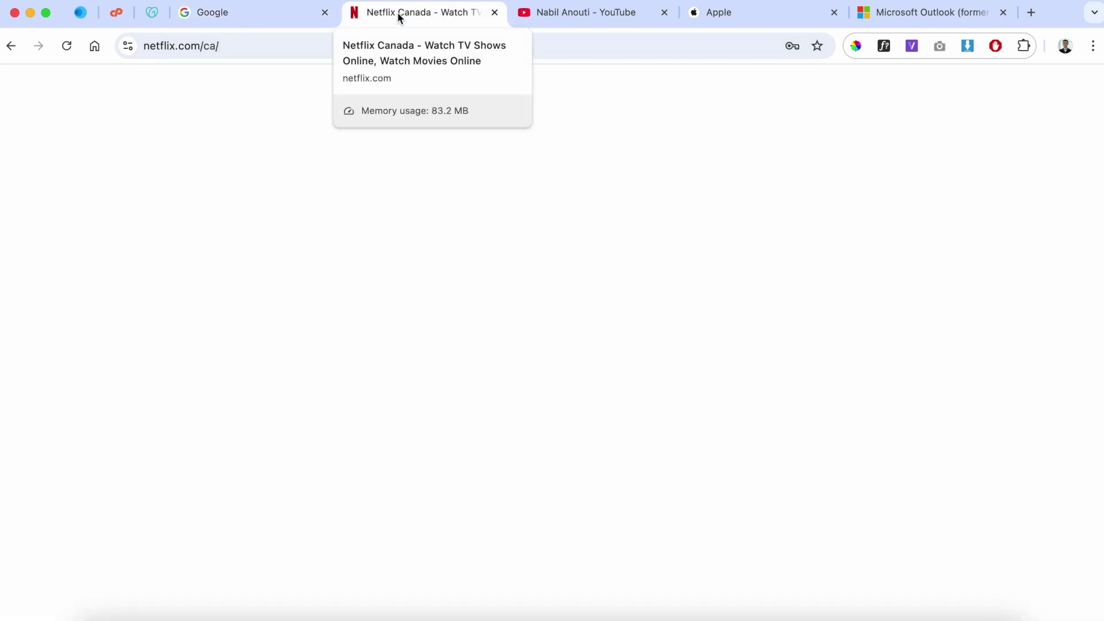
click(548, 11)
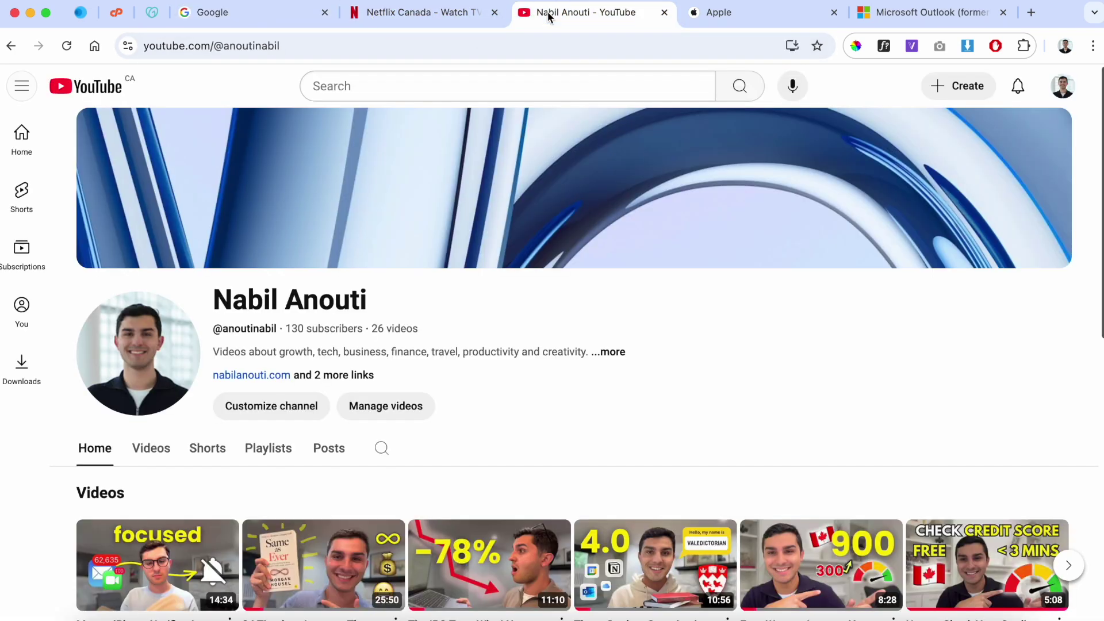
click(451, 17)
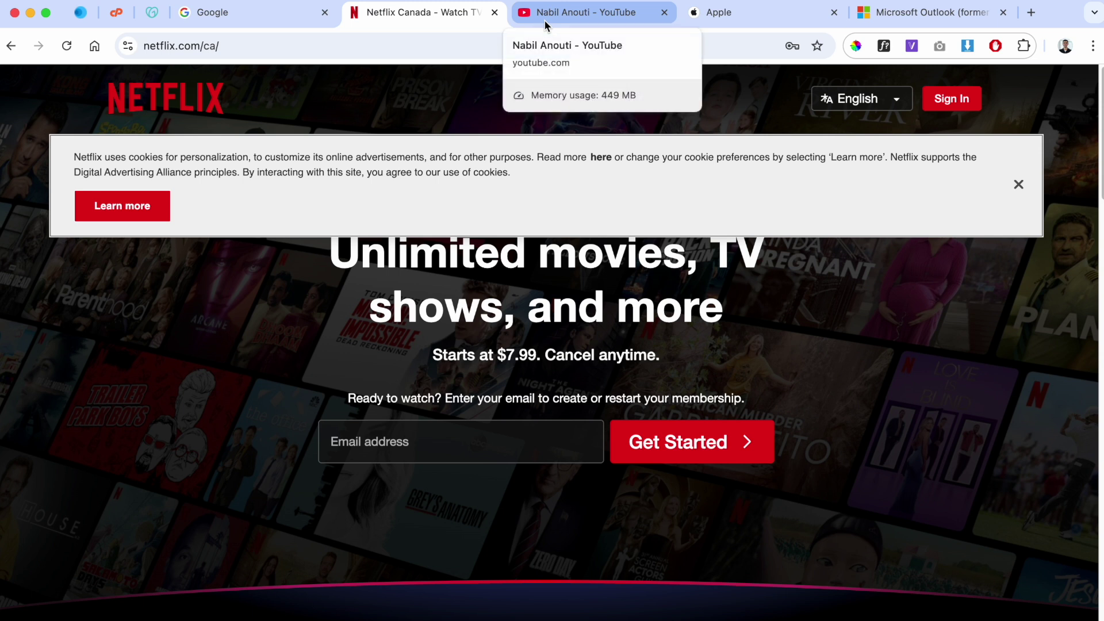
right_click(431, 15)
click(412, 17)
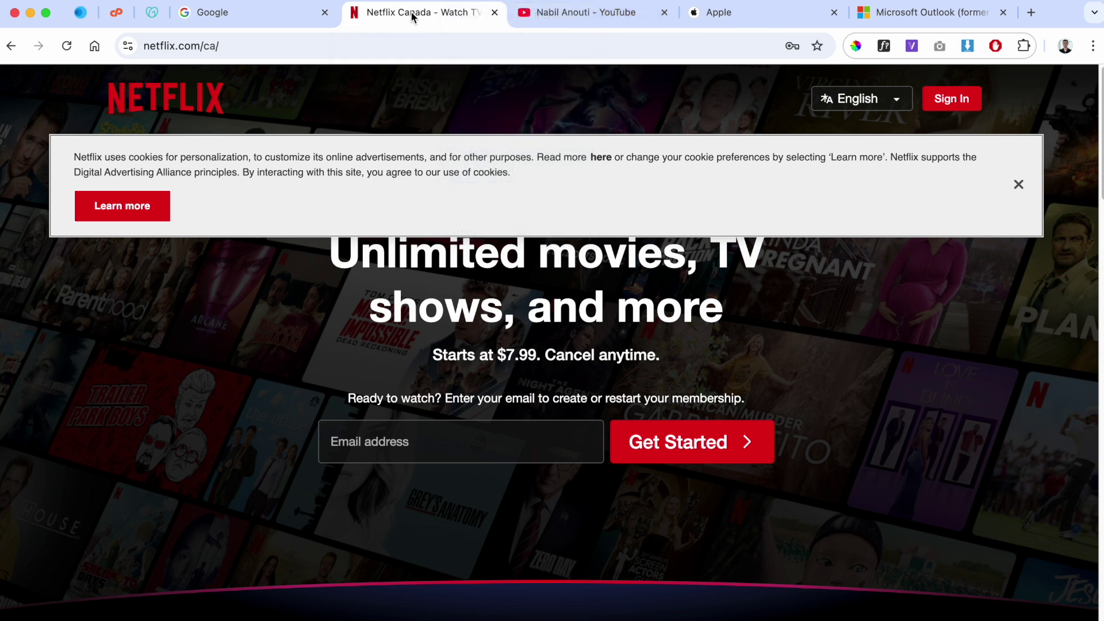
right_click(434, 16)
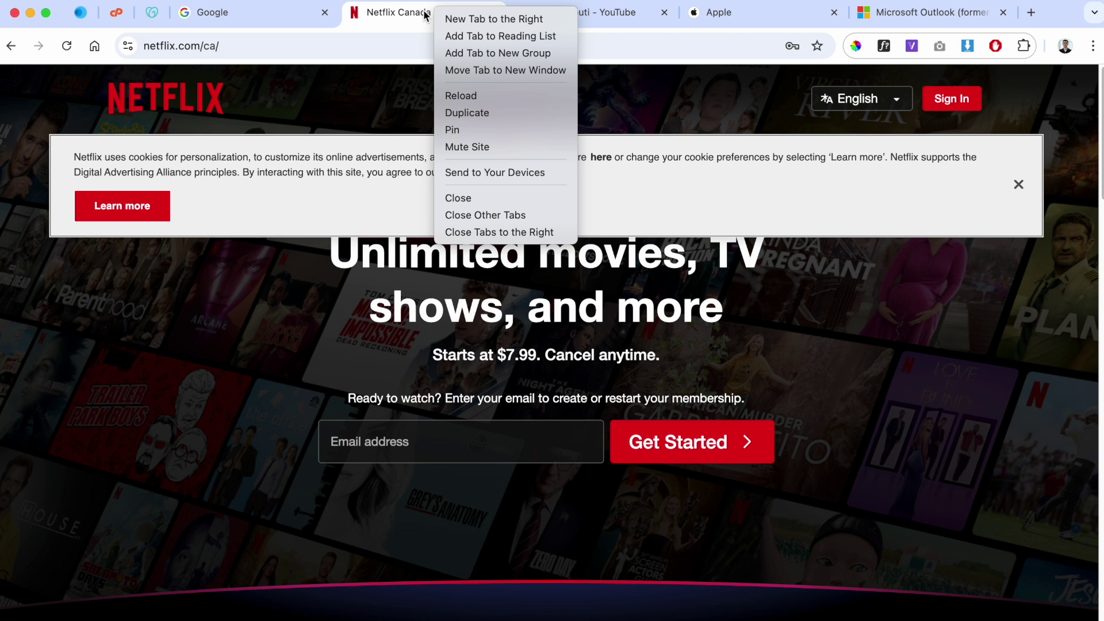
Put the Netflix tab into a new red tab group named 'Personal'
click(452, 53)
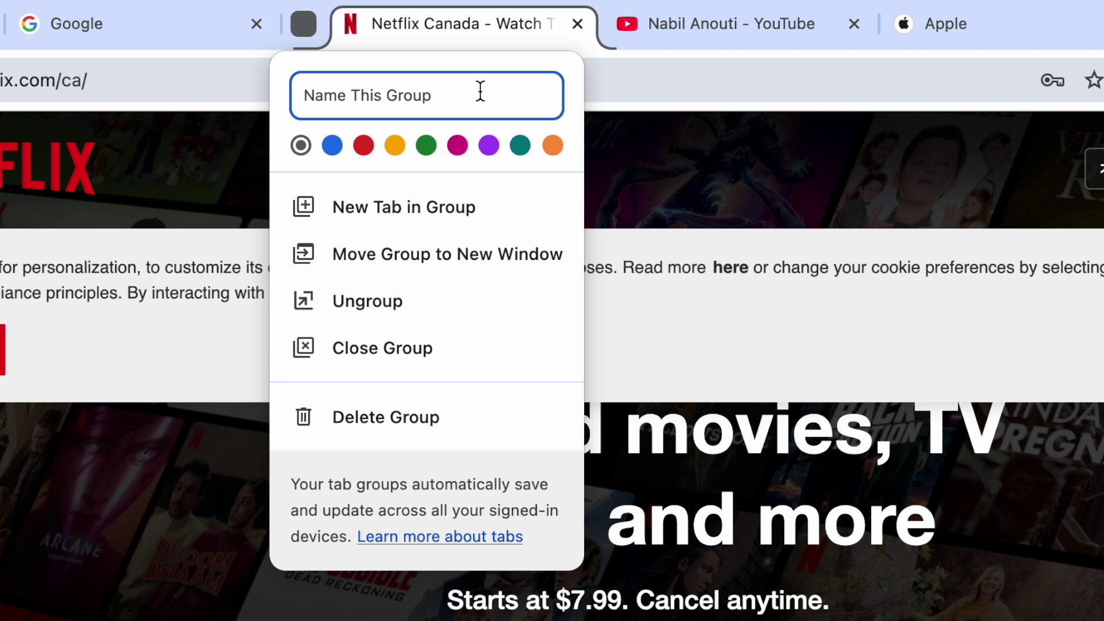
text(Personal)
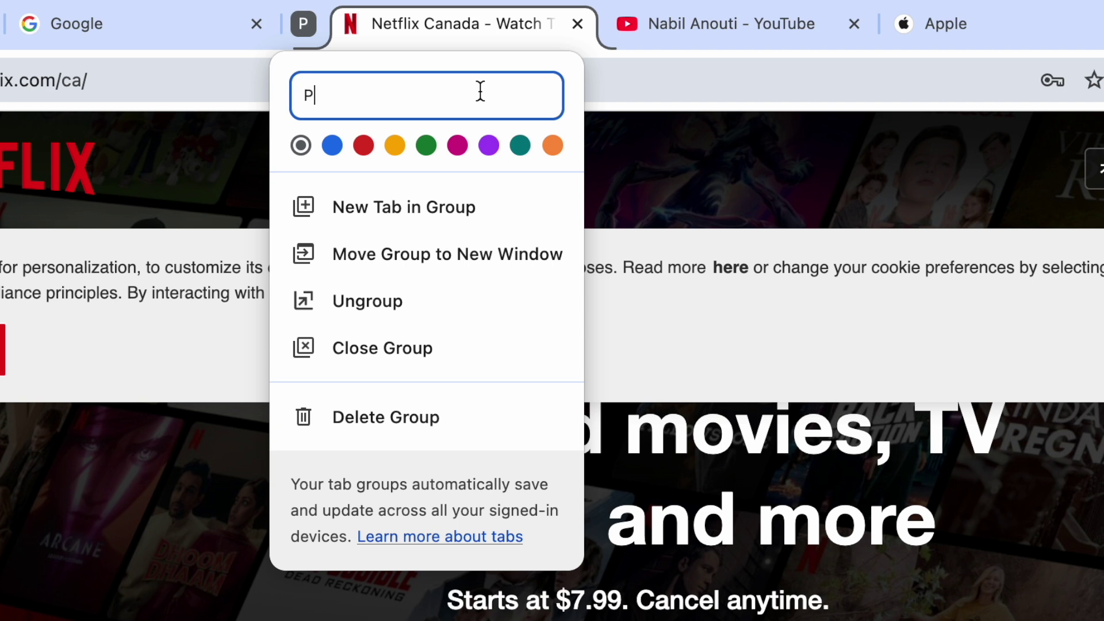
click(353, 147)
click(385, 148)
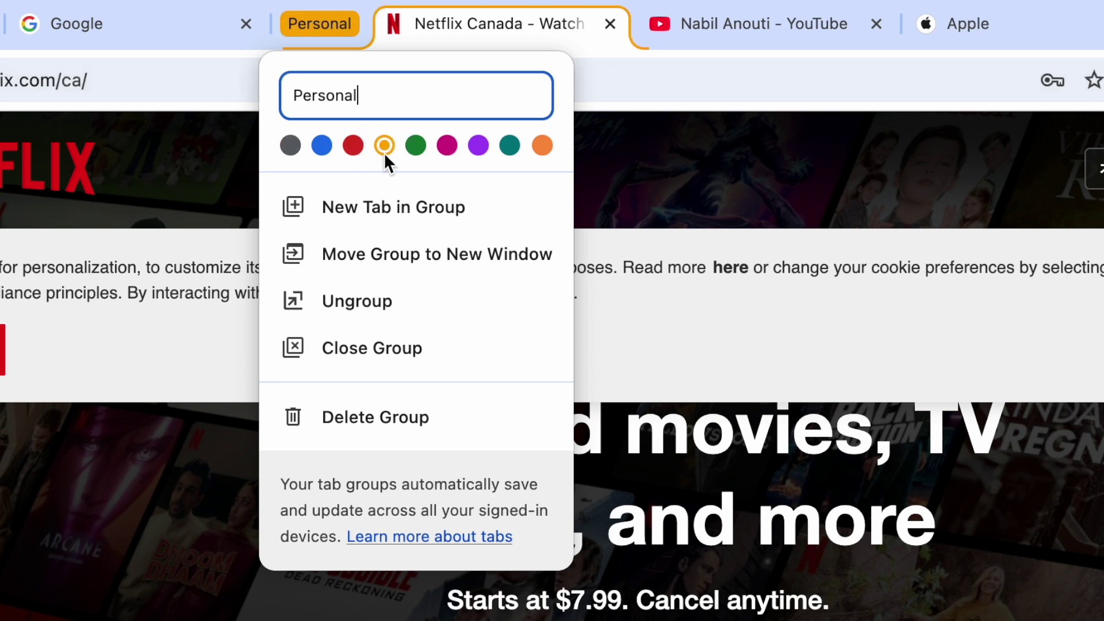
click(357, 140)
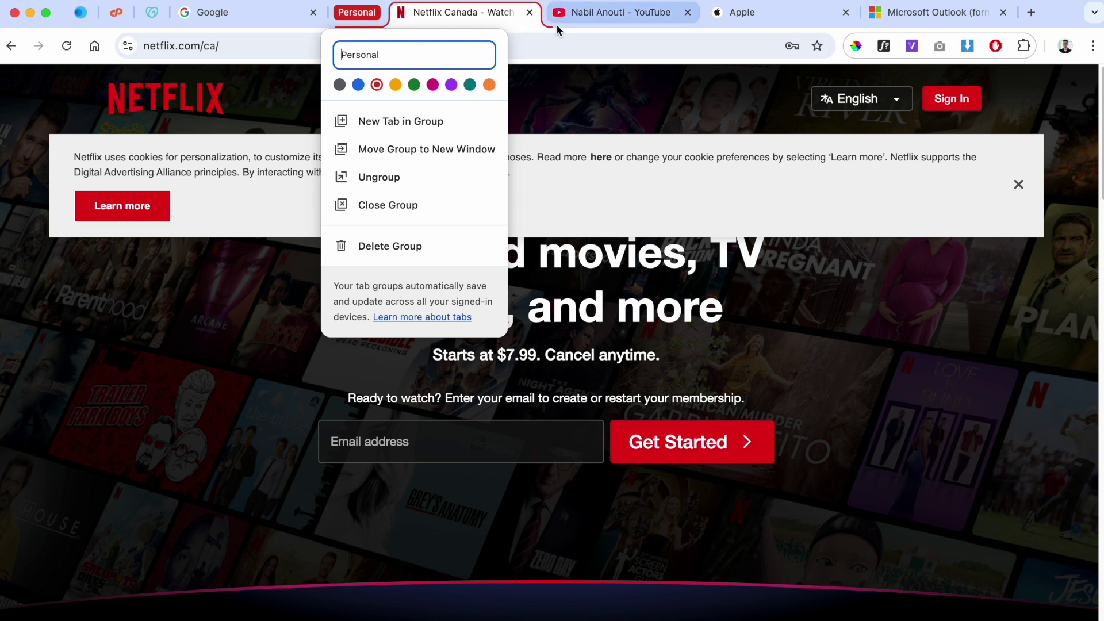
click(357, 16)
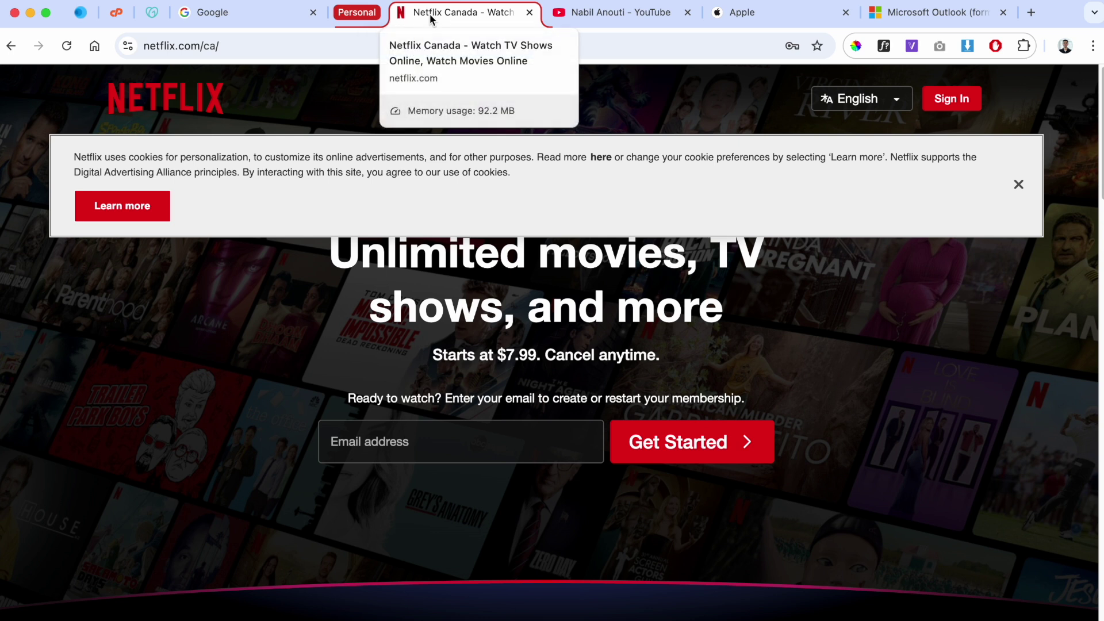
Bring up the YouTube channel tab, moving it before Netflix and then back after it
click(626, 17)
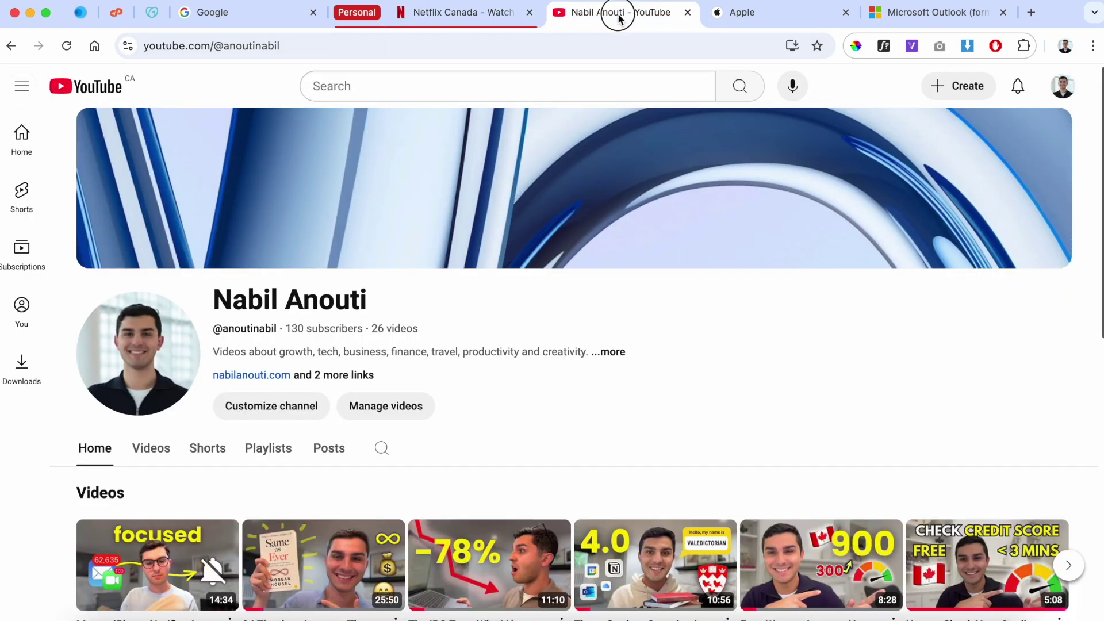
drag(598, 21, 404, 25)
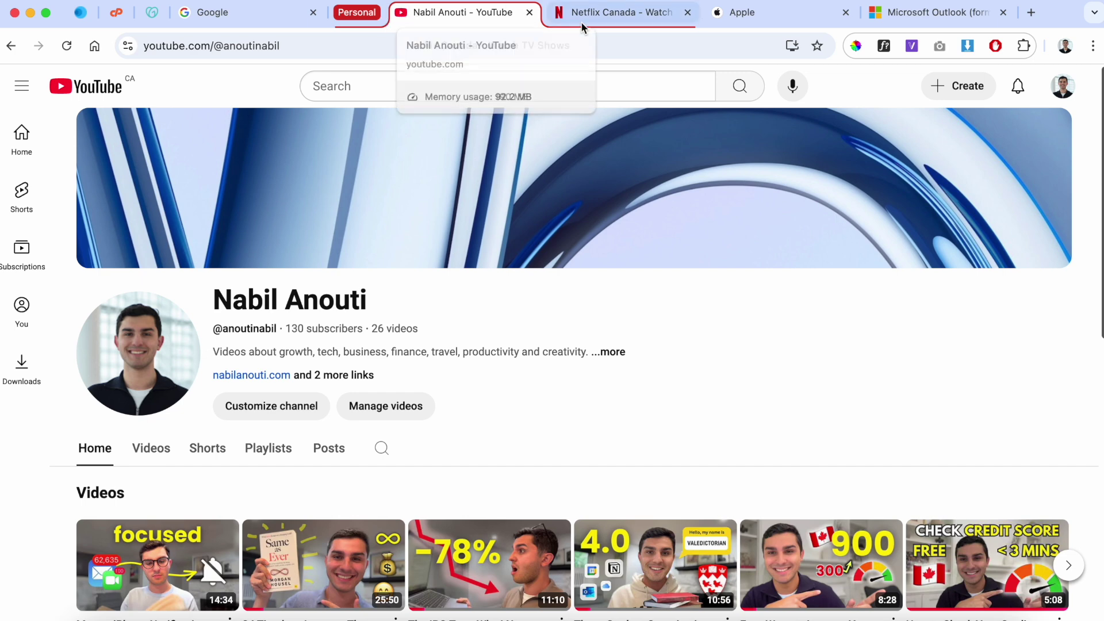
click(629, 22)
click(506, 16)
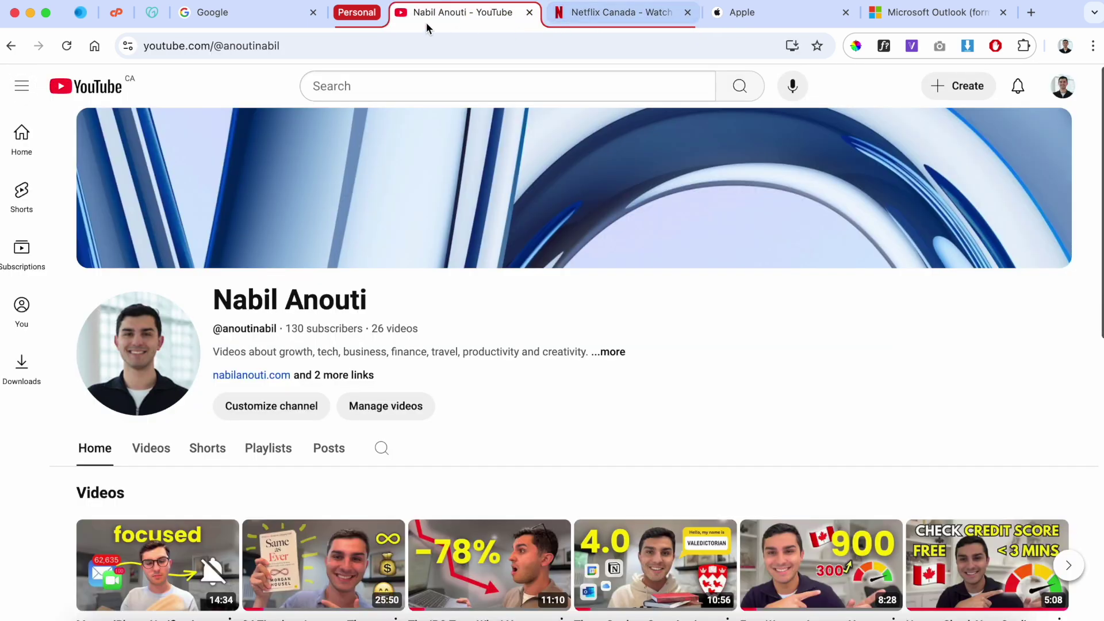
drag(412, 22, 623, 22)
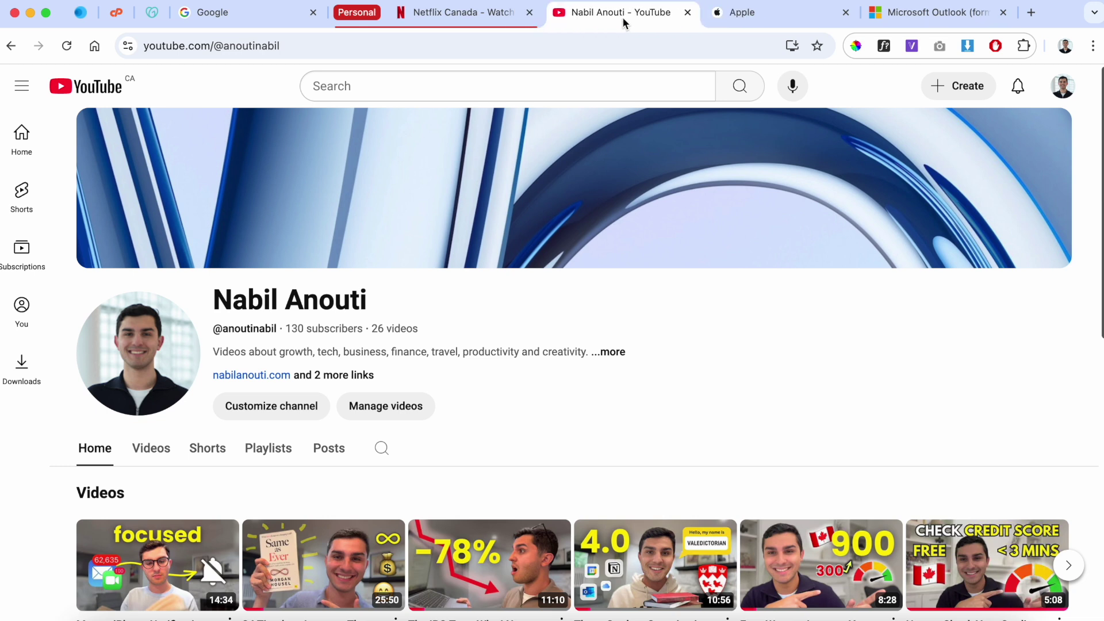
Add the YouTube channel tab to the Personal group
right_click(584, 19)
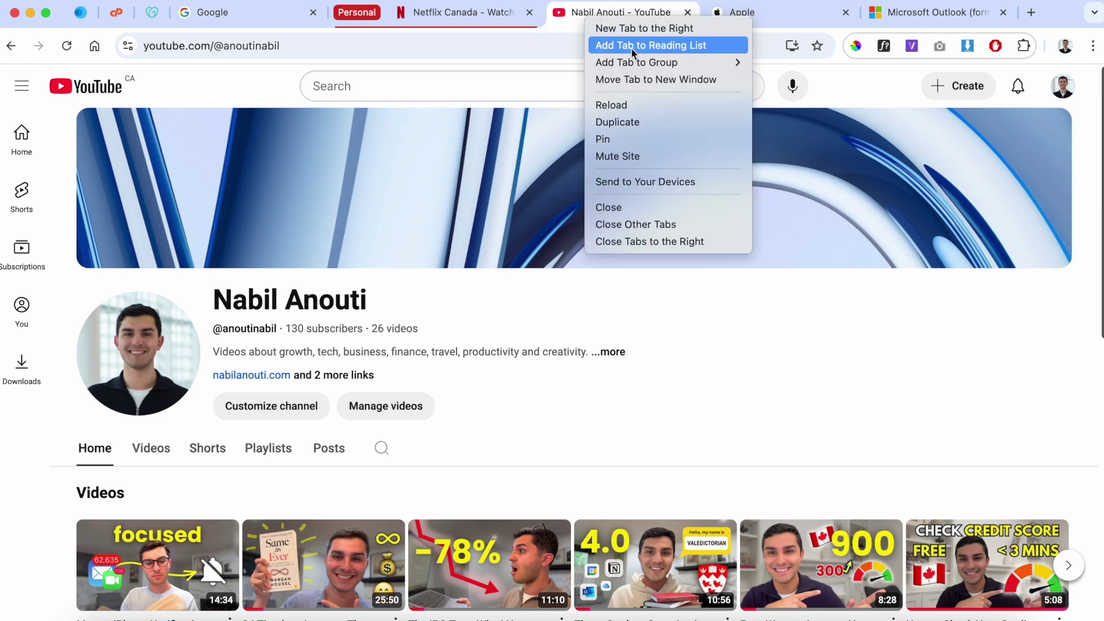
mouse_move(624, 64)
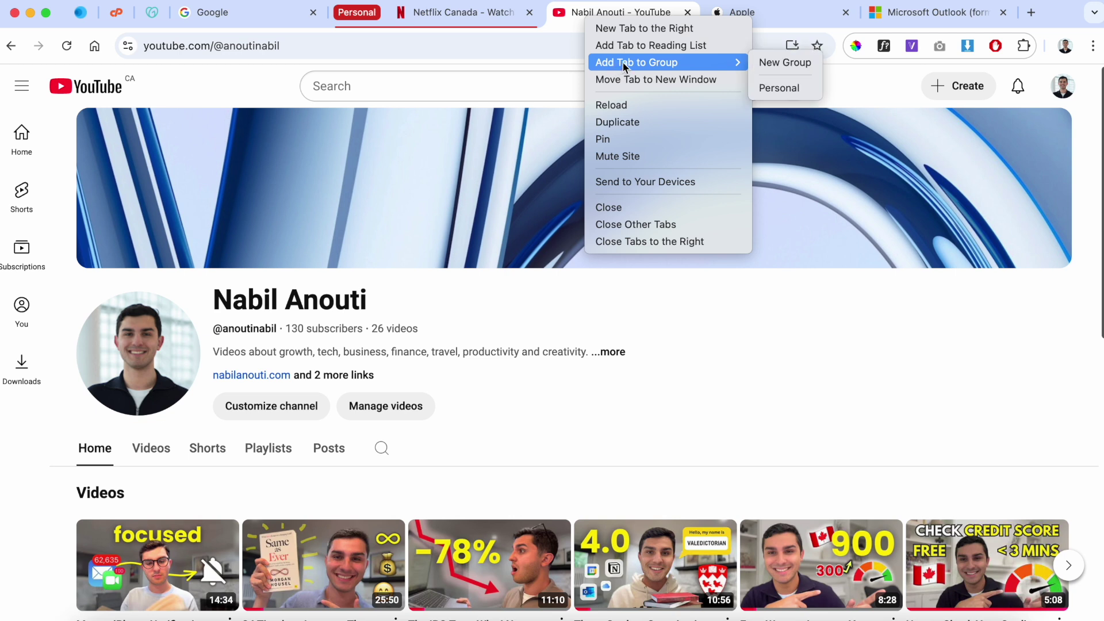
click(769, 86)
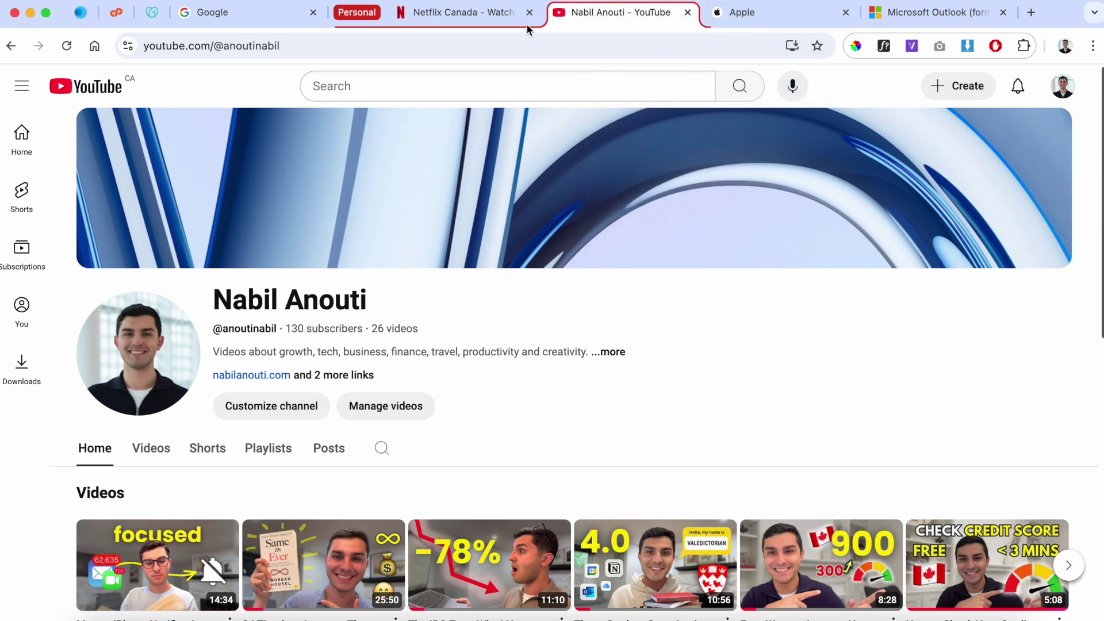
right_click(581, 8)
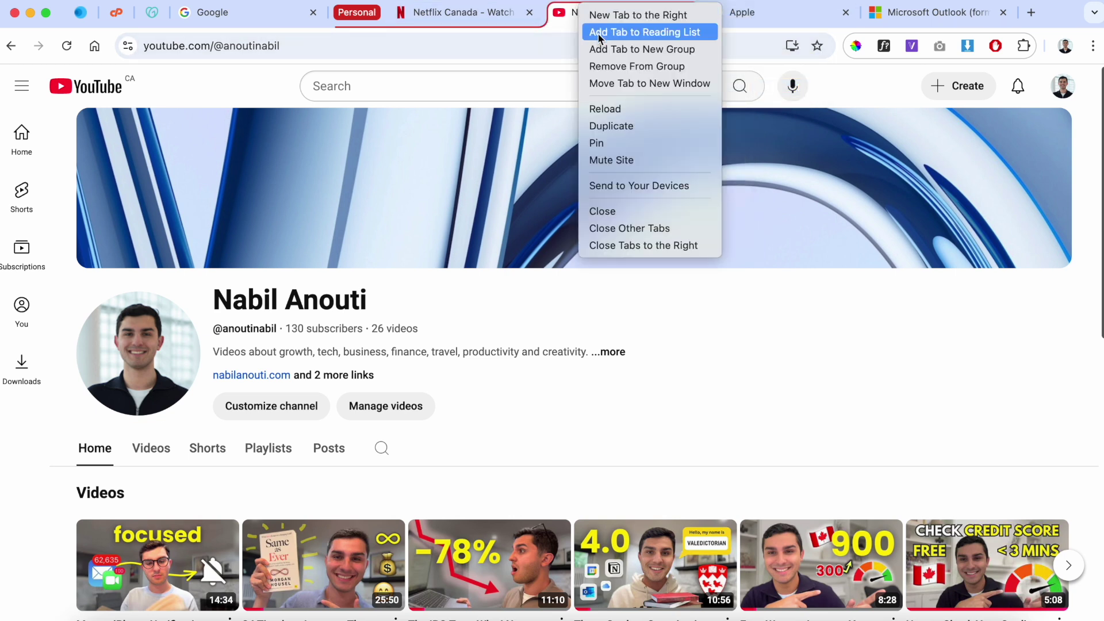
click(567, 25)
Take the YouTube tab out of the Personal group, then drag it back in
drag(574, 19, 454, 12)
right_click(455, 12)
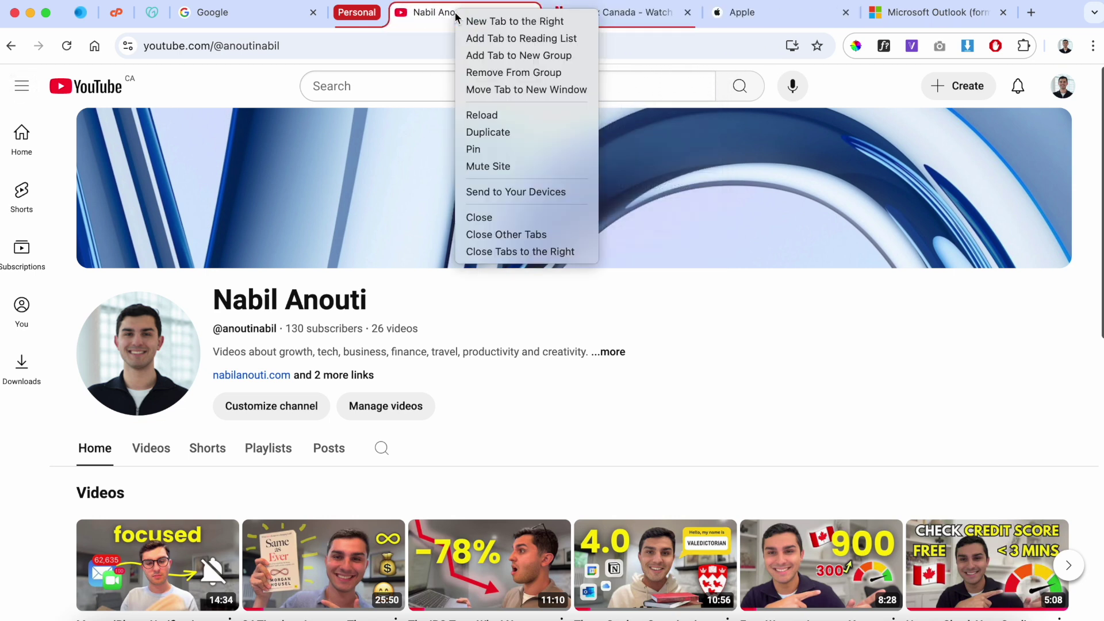
click(524, 73)
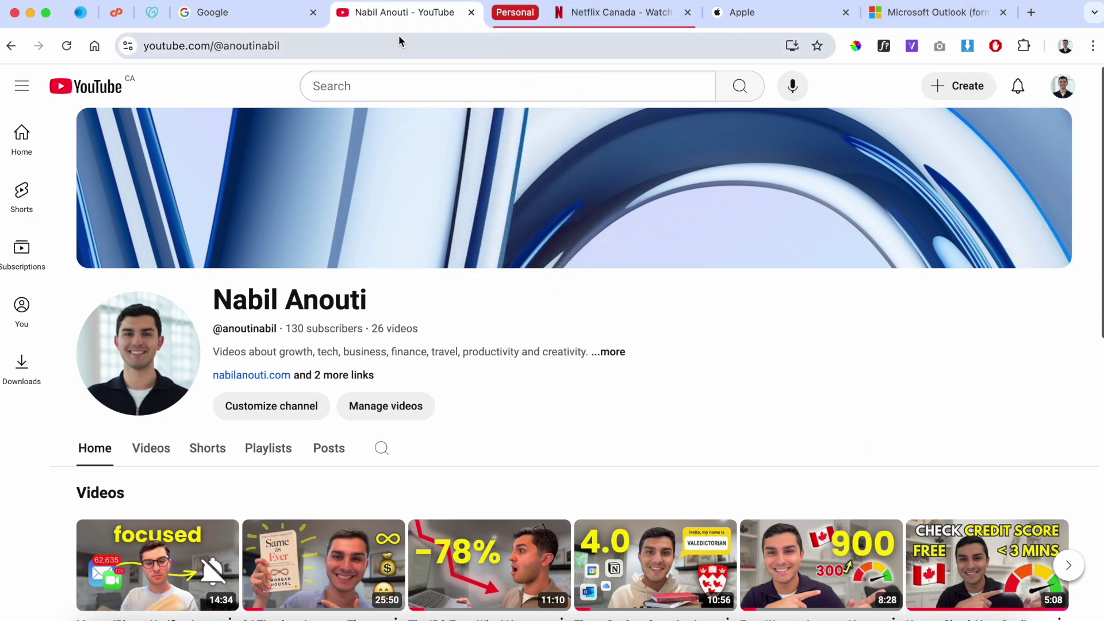
drag(388, 12, 498, 16)
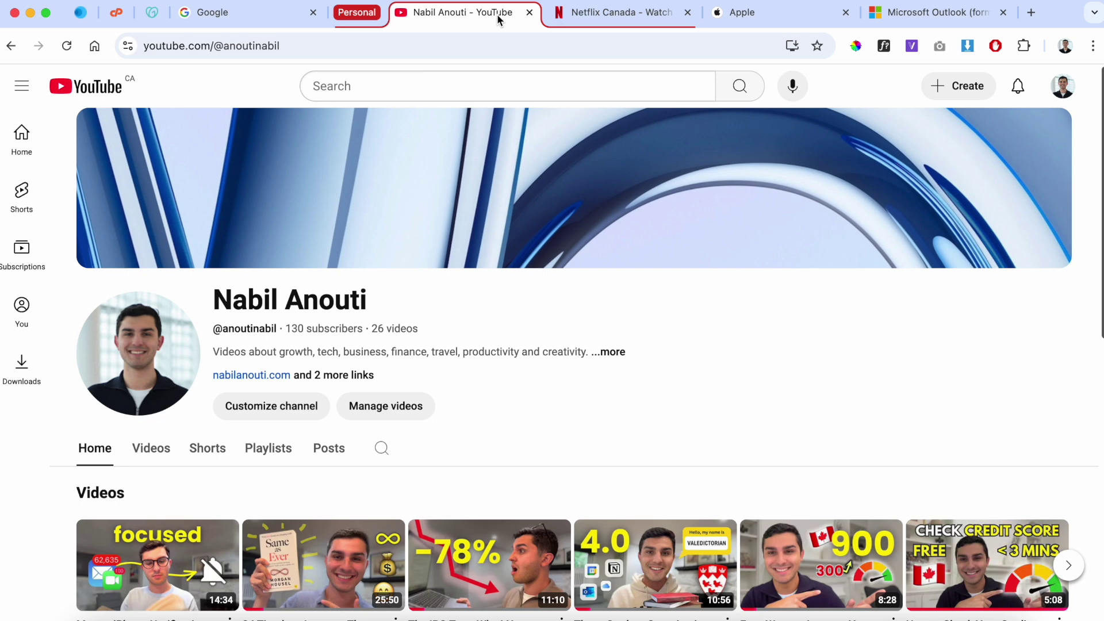
Create a green 'Work' group from the Apple tab and drag the Microsoft Outlook tab into it
click(739, 17)
right_click(741, 18)
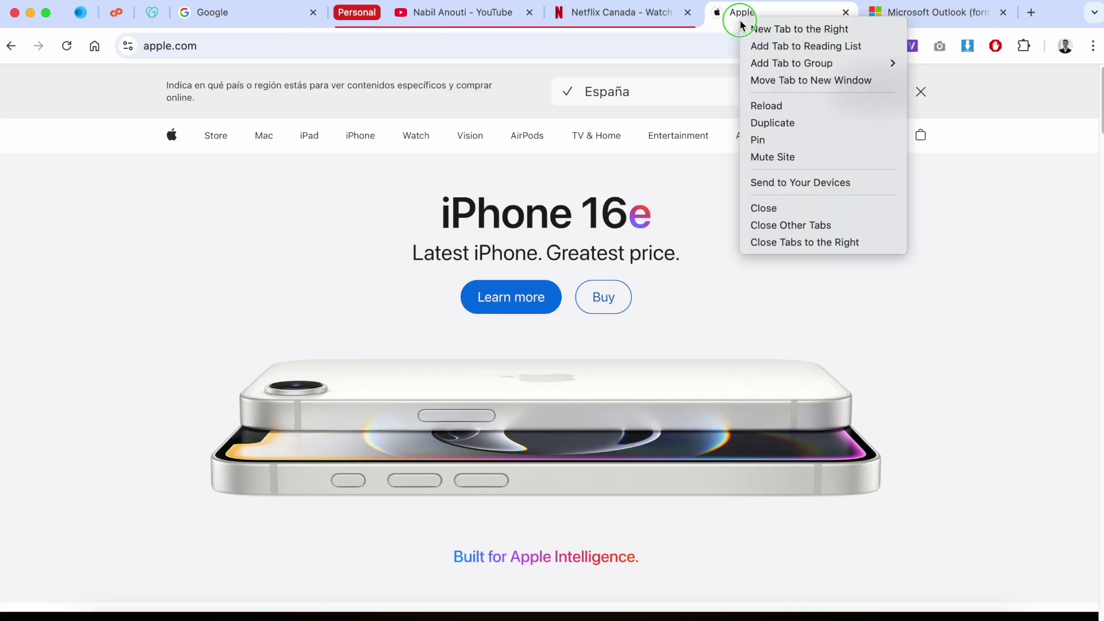
mouse_move(784, 64)
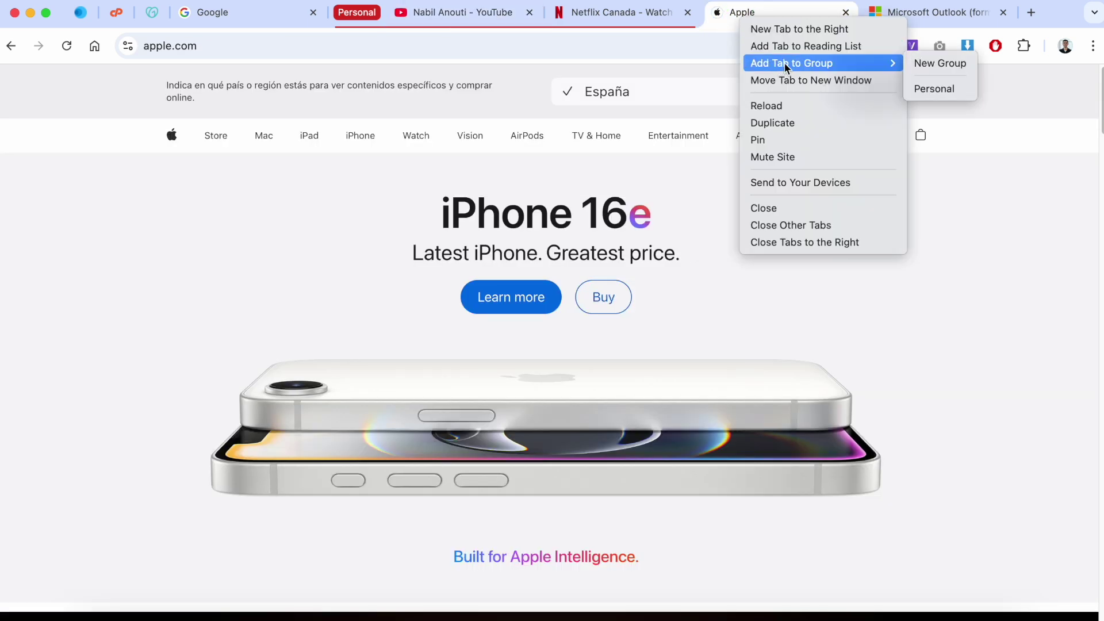
click(957, 69)
text(Work)
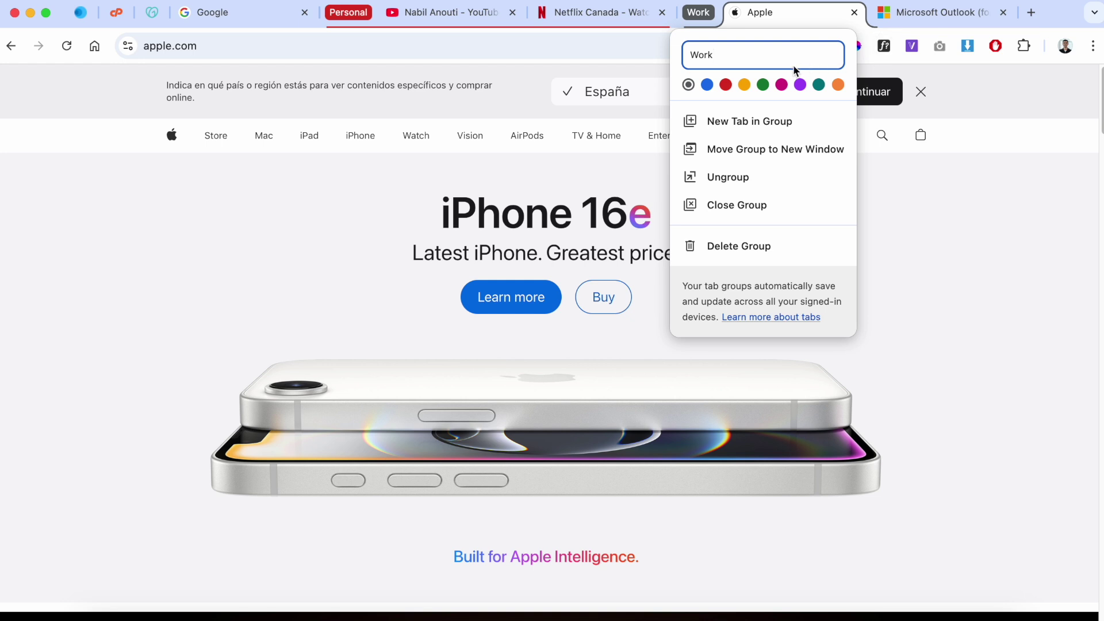
click(770, 87)
click(907, 12)
drag(907, 11, 836, 15)
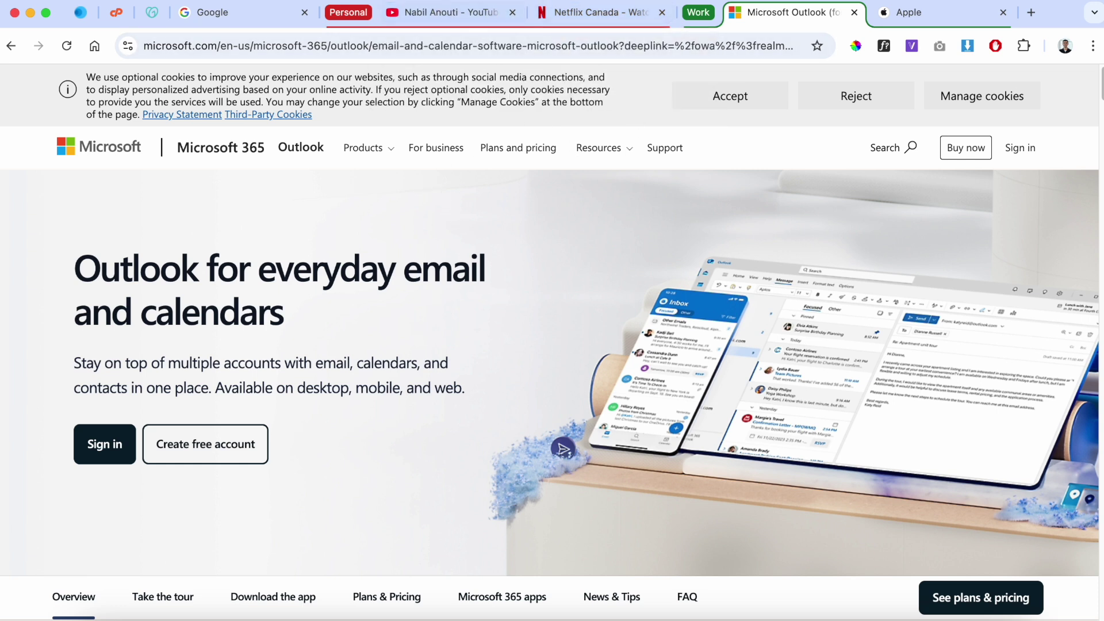
Collapse the Personal group and open a new tab inside the Work group beside Outlook
click(348, 13)
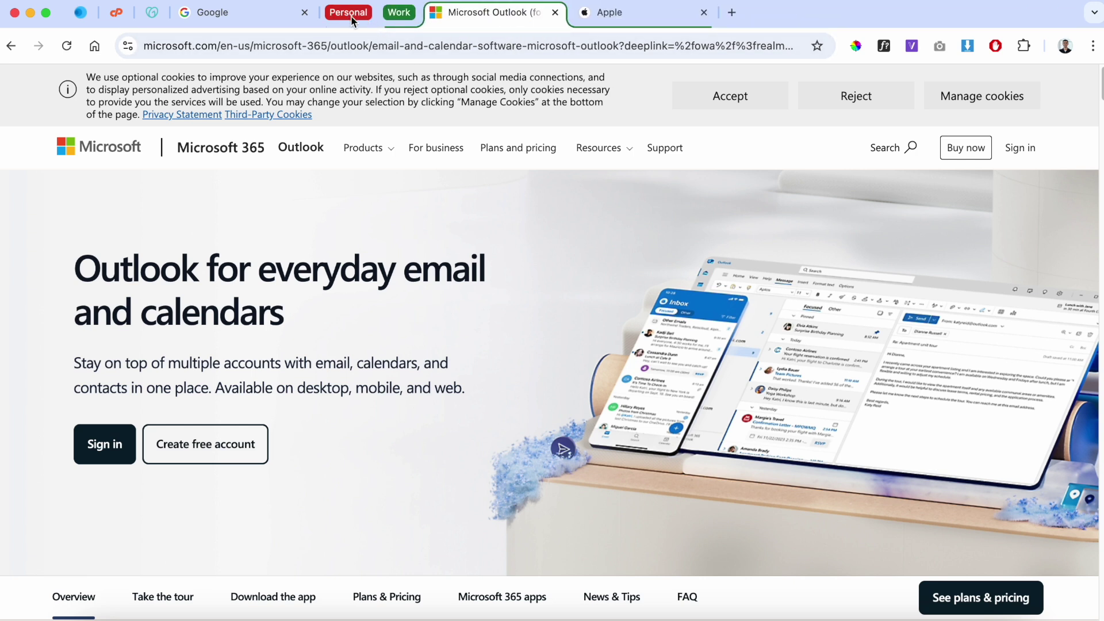
click(608, 16)
click(509, 24)
key(ctrl+t)
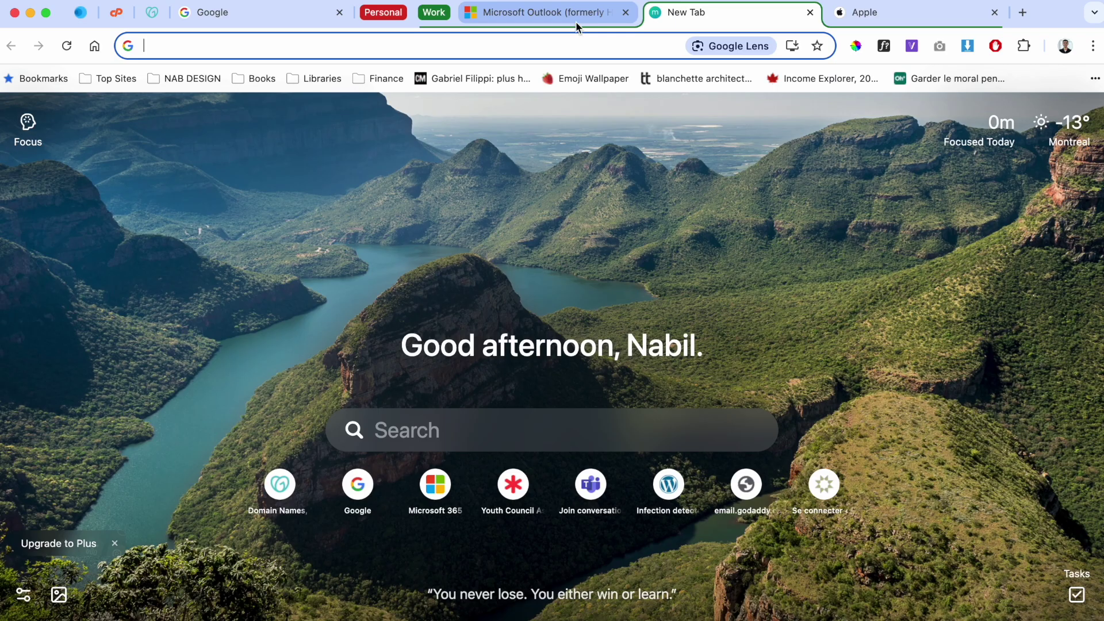
click(574, 13)
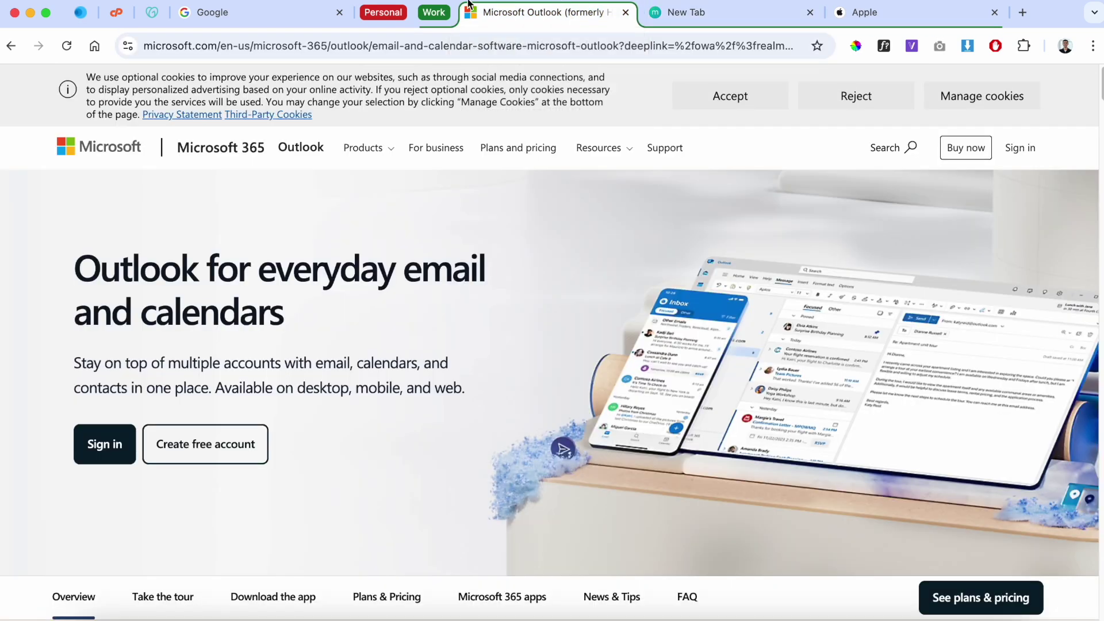
Expand Personal, collapse Work, and switch between the YouTube and Google tabs
click(384, 13)
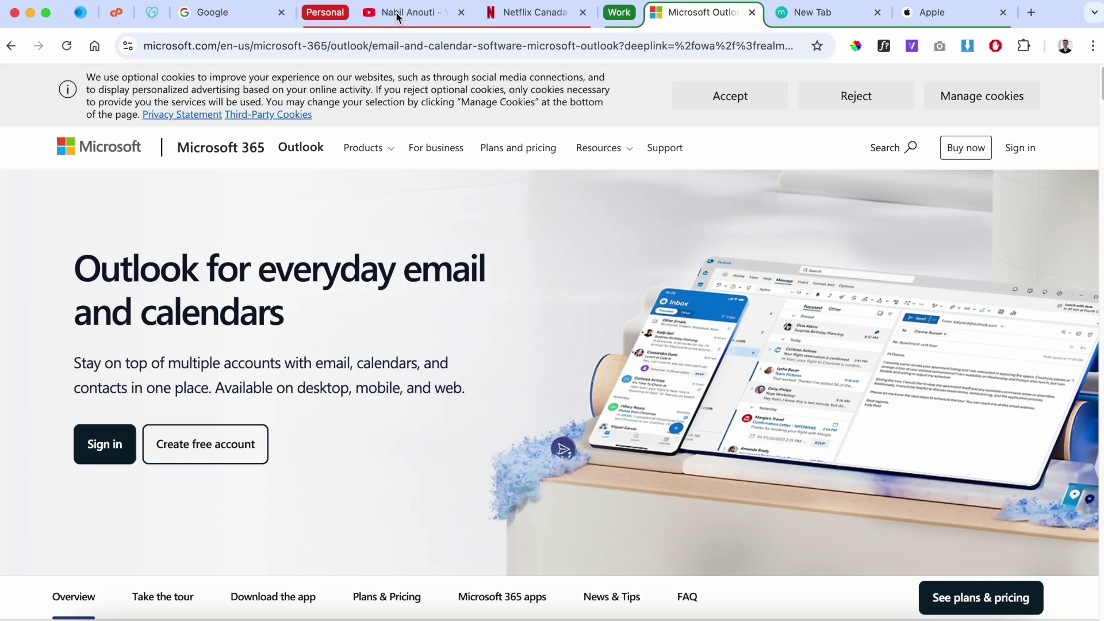
click(624, 14)
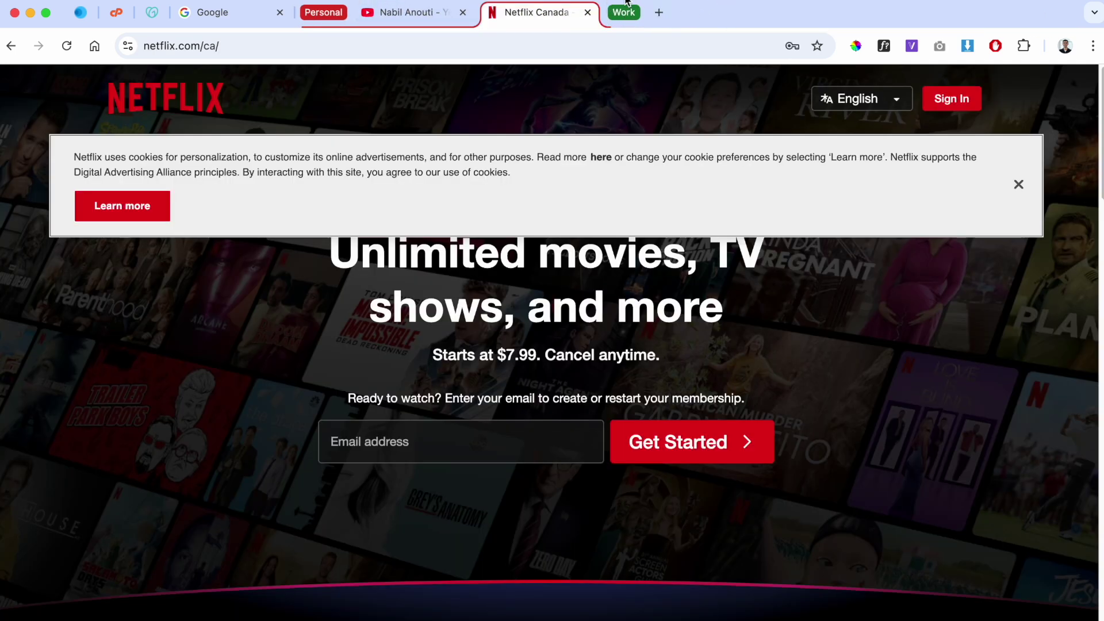
click(410, 12)
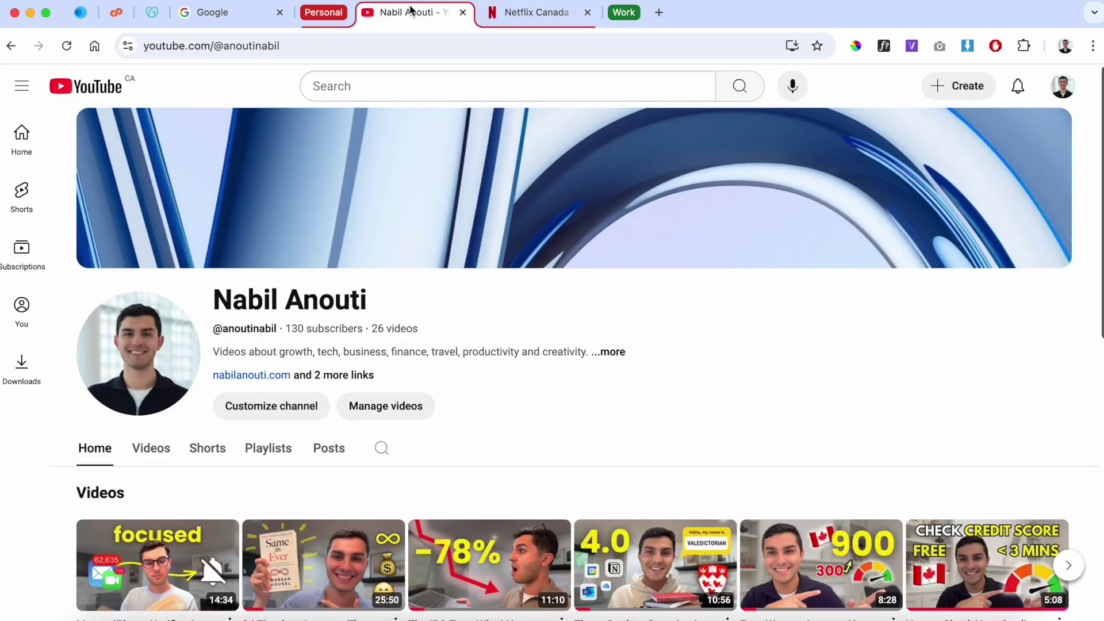
click(219, 16)
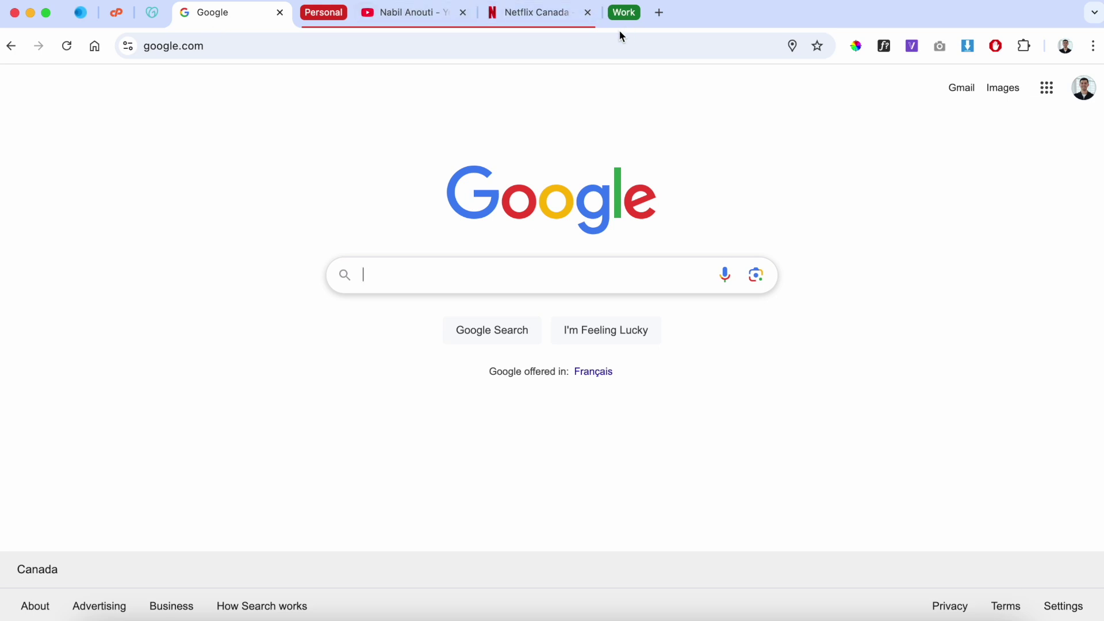
click(409, 19)
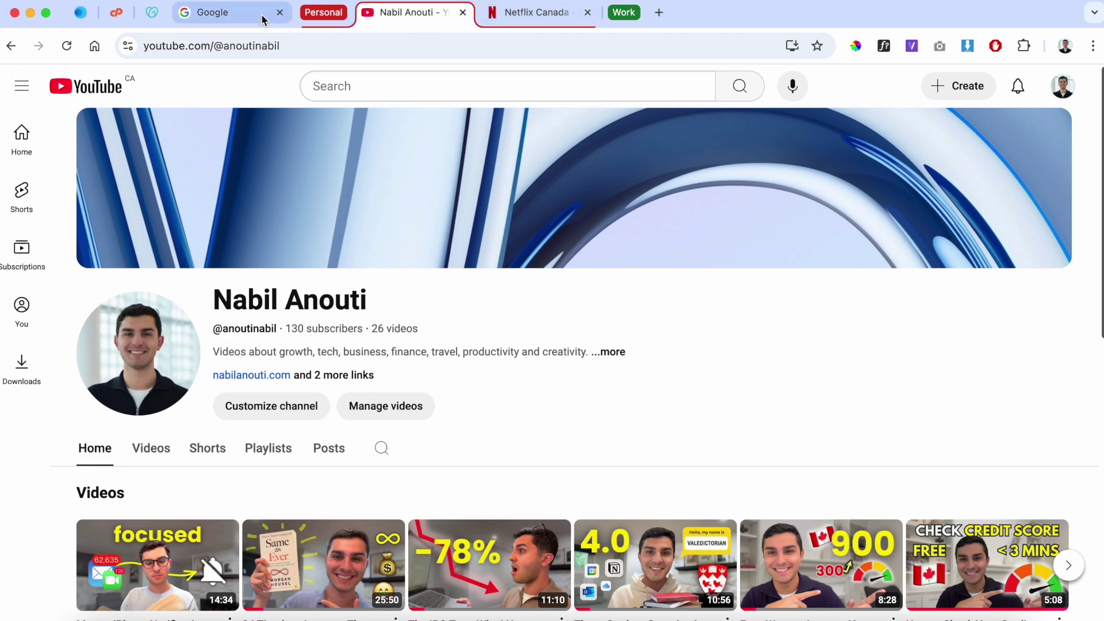
click(232, 18)
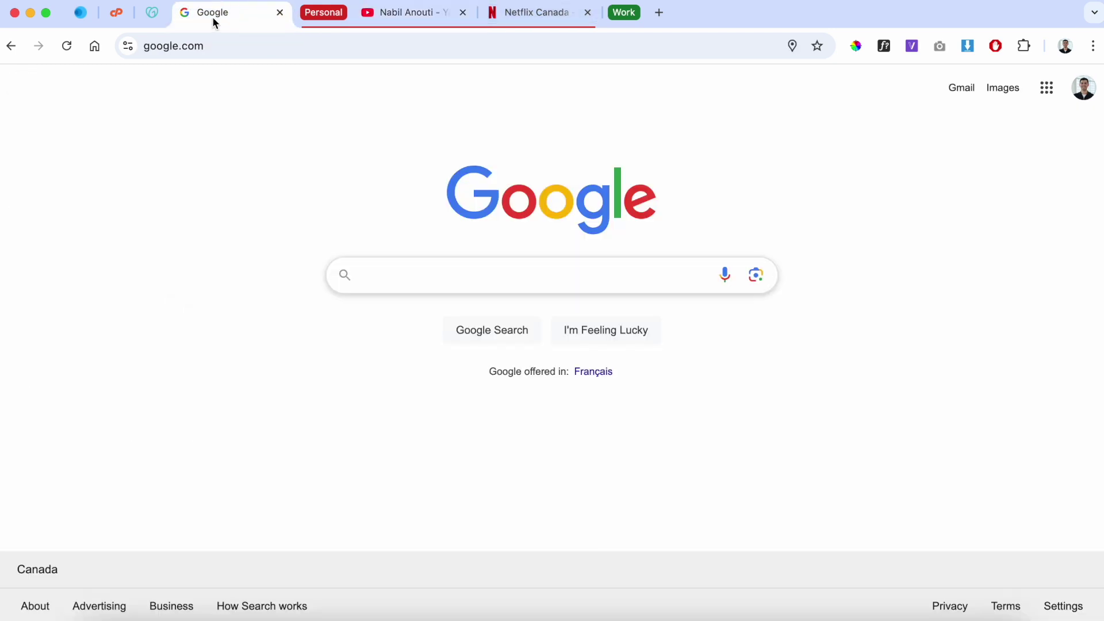
Collapse Personal again, expand Work, and finish on the Google homepage
click(338, 14)
click(392, 14)
click(496, 15)
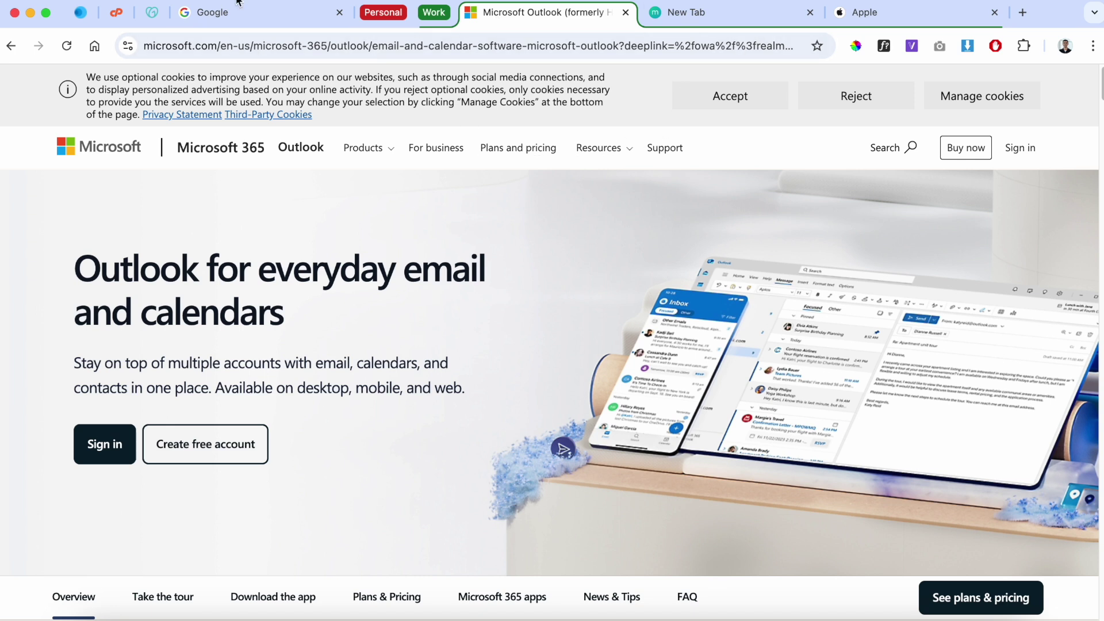
click(215, 18)
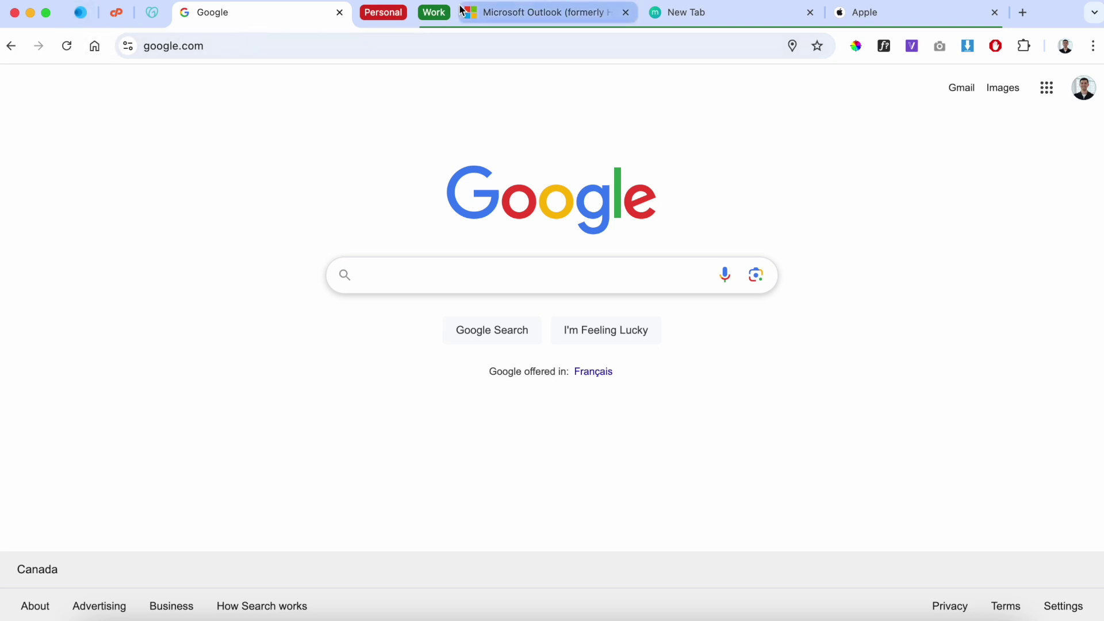
Pin the Google tab as an icon-only tab
click(478, 13)
right_click(276, 15)
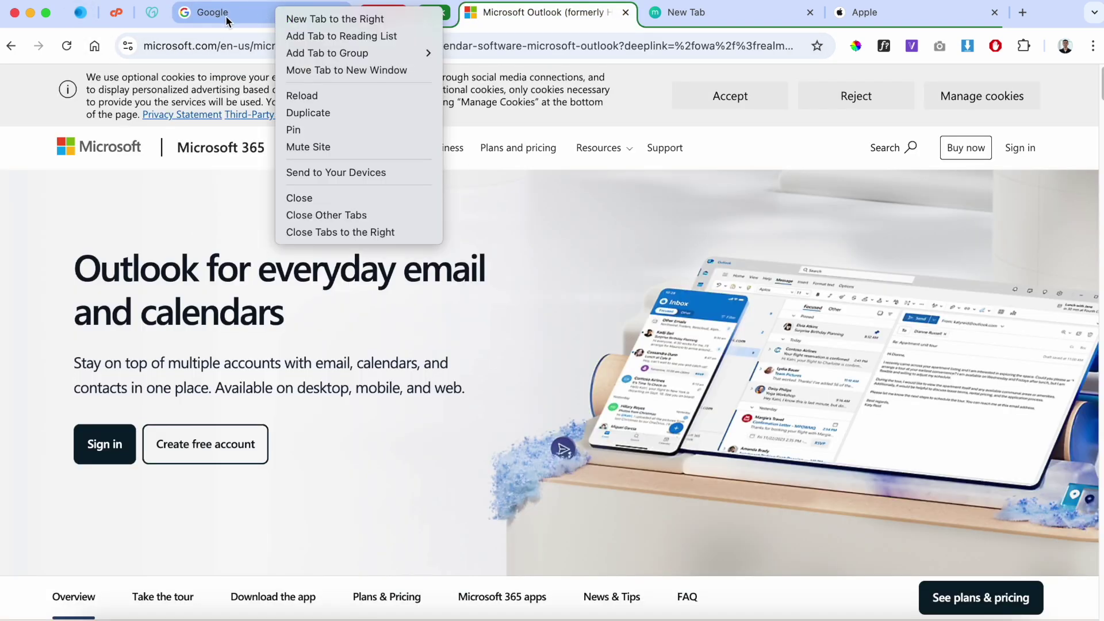
click(305, 129)
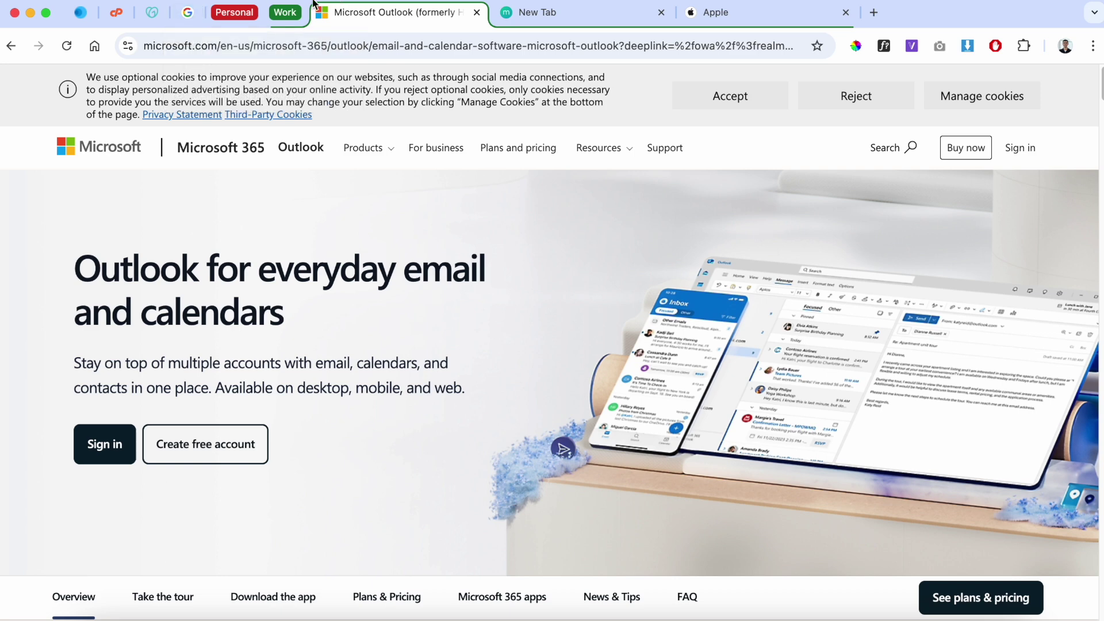
Expand the Personal group, collapse the Work group, and return to the pinned Google tab
click(235, 12)
click(280, 19)
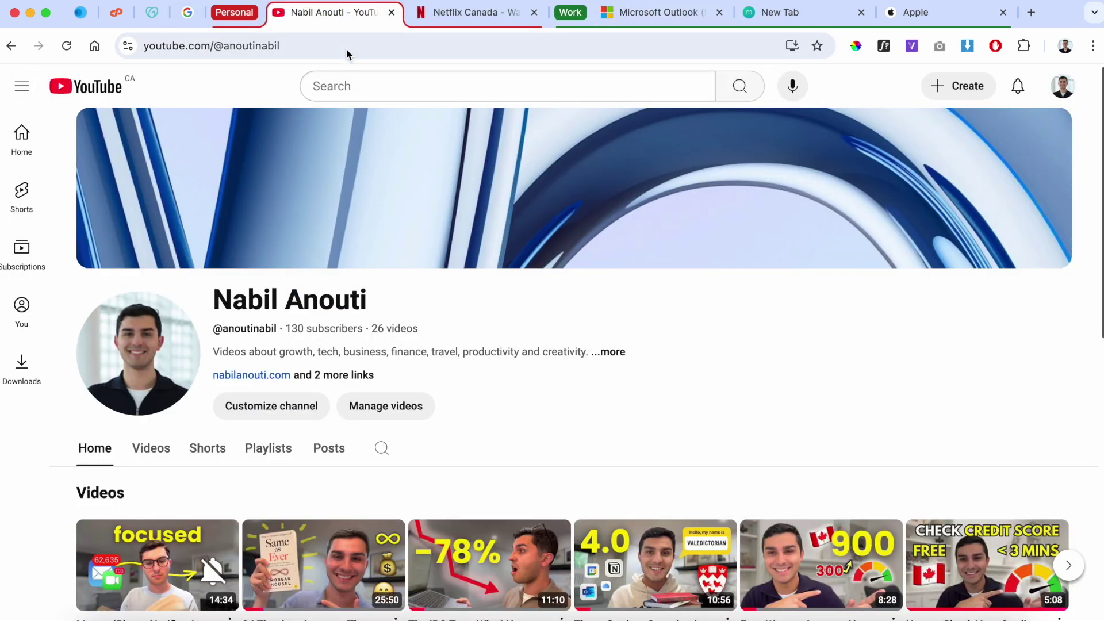
click(571, 15)
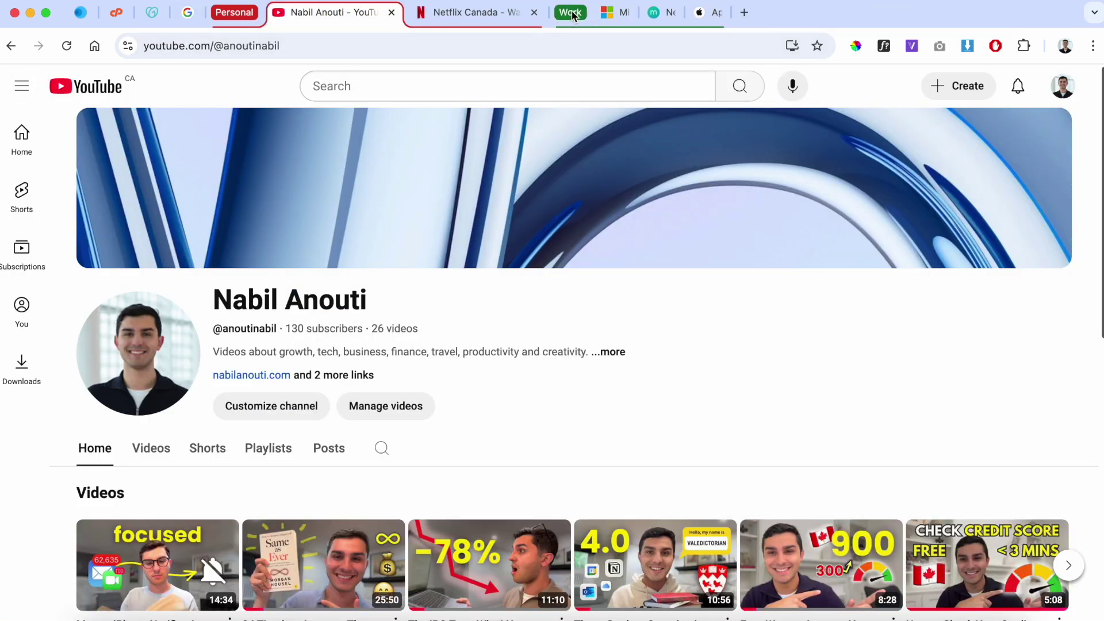
click(192, 14)
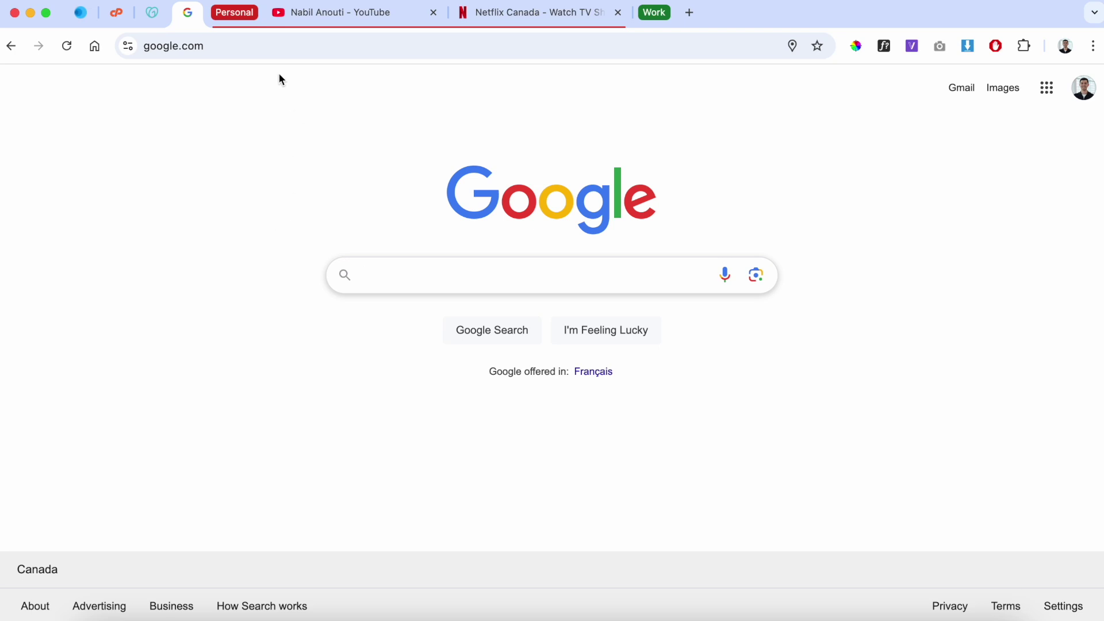
Bring up the red Personal group's editing panel with its name and colour options
click(234, 18)
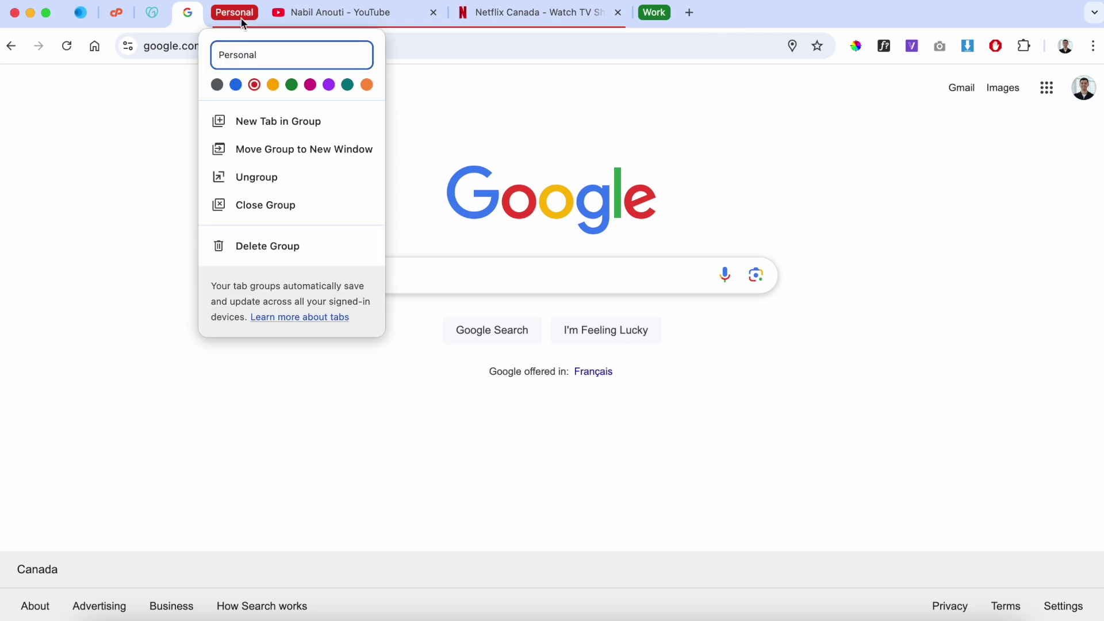
click(240, 15)
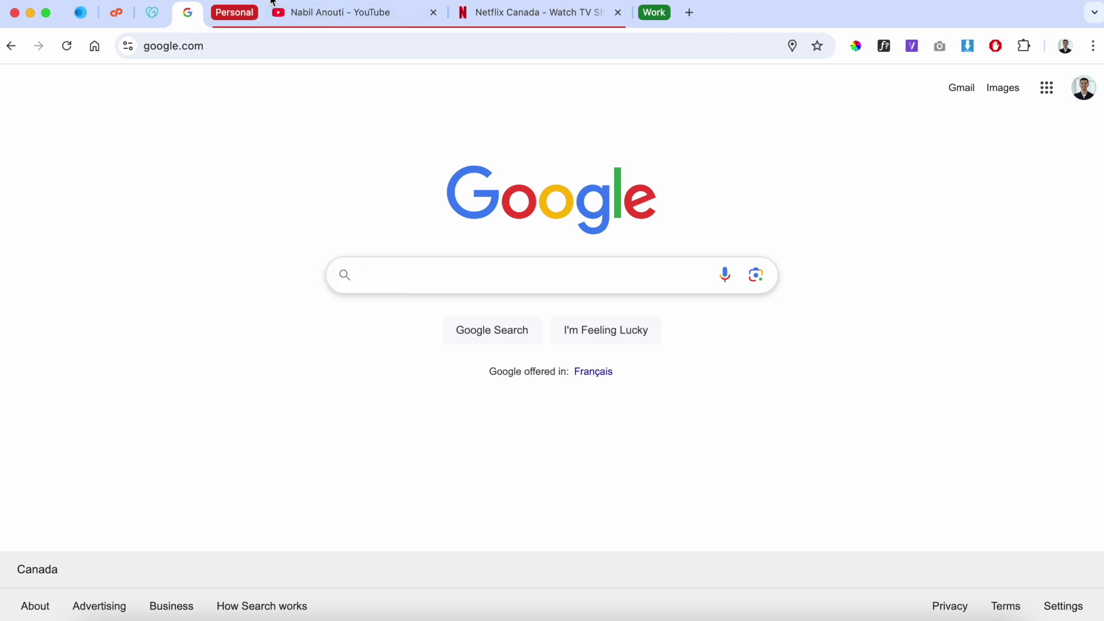
click(243, 20)
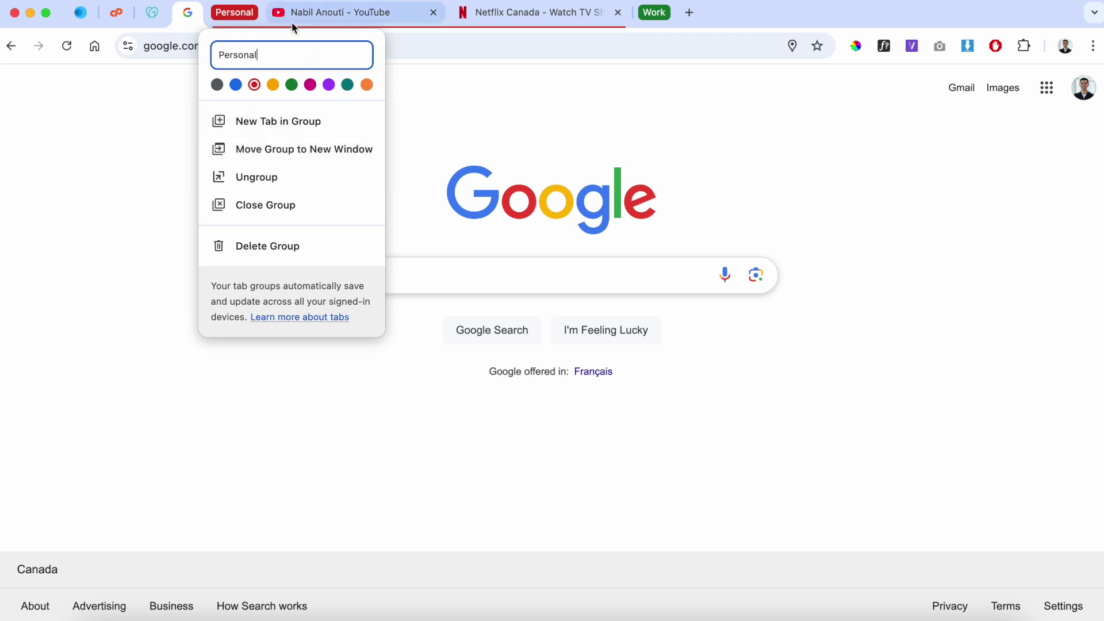
Rename the red Personal group to 'Project 1'
click(314, 16)
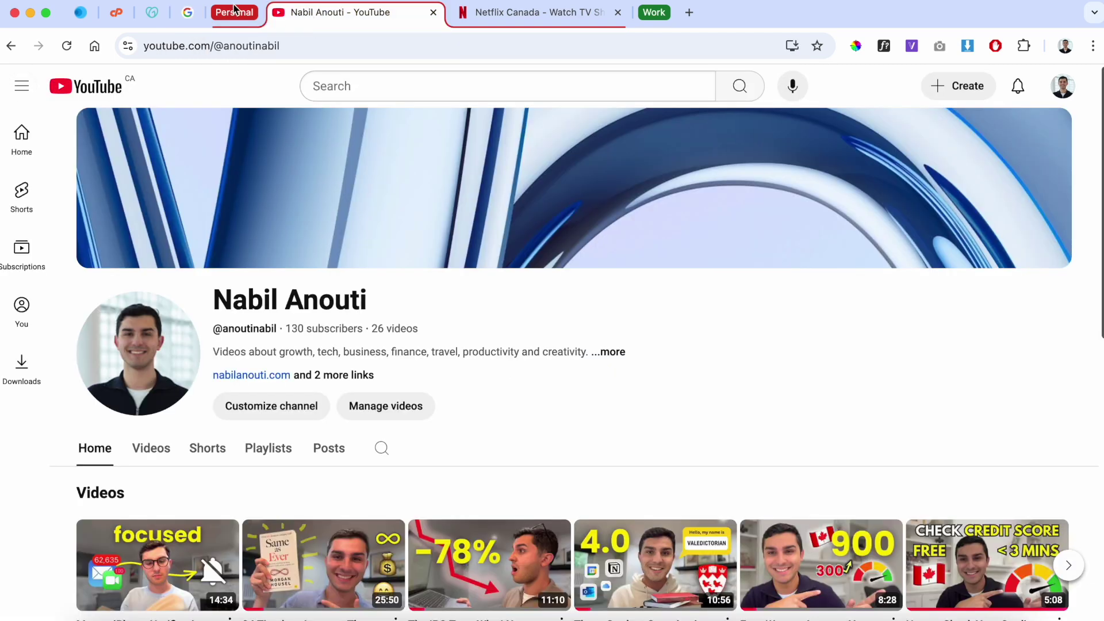
click(233, 10)
text(Project 1)
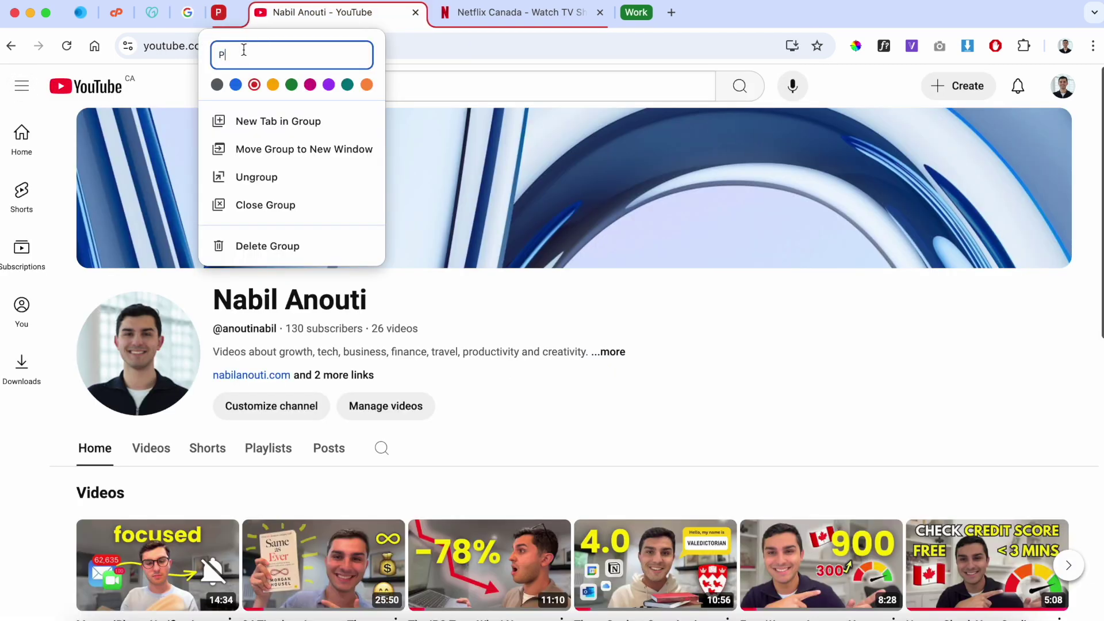
Rename the green Work group to 'Project 2' and collapse Project 1
click(655, 15)
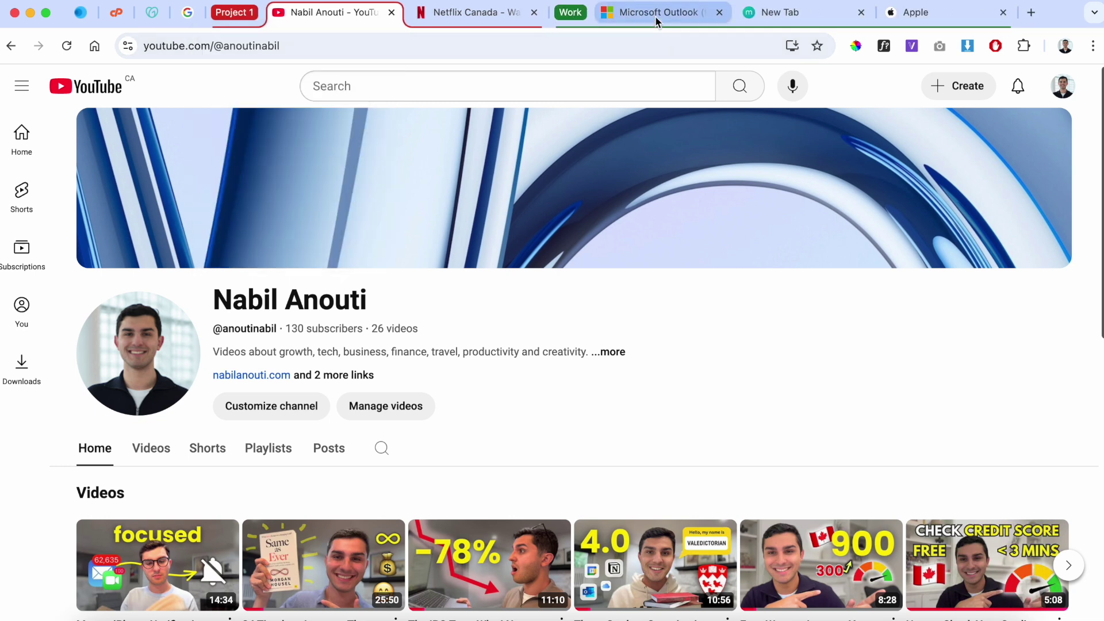
right_click(570, 12)
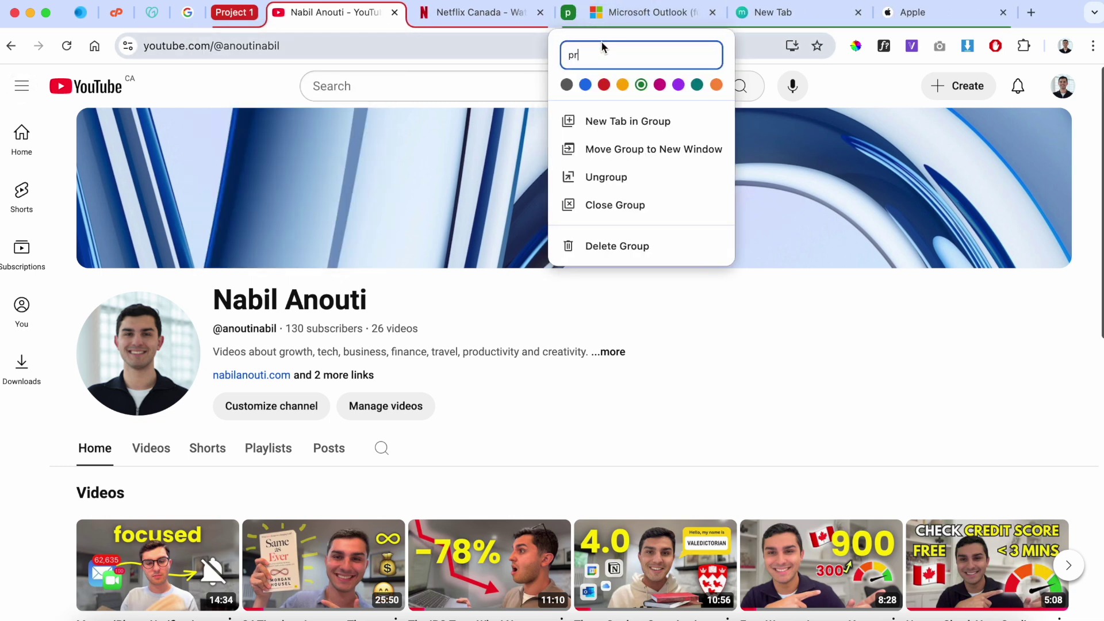
key(BackSpace)
text(Project 2)
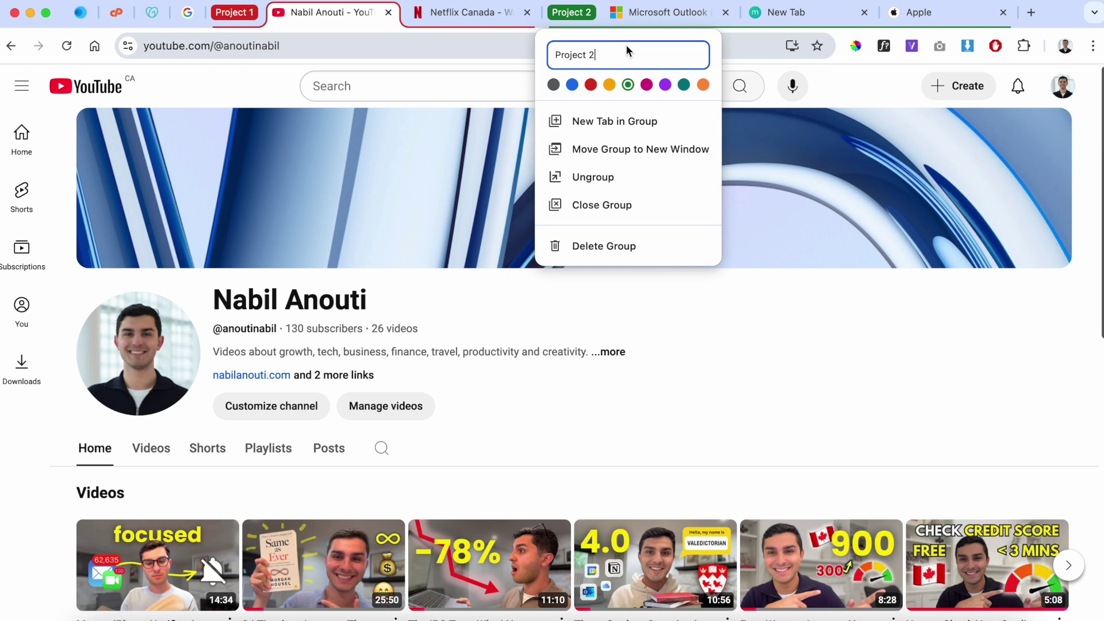
click(565, 23)
click(564, 20)
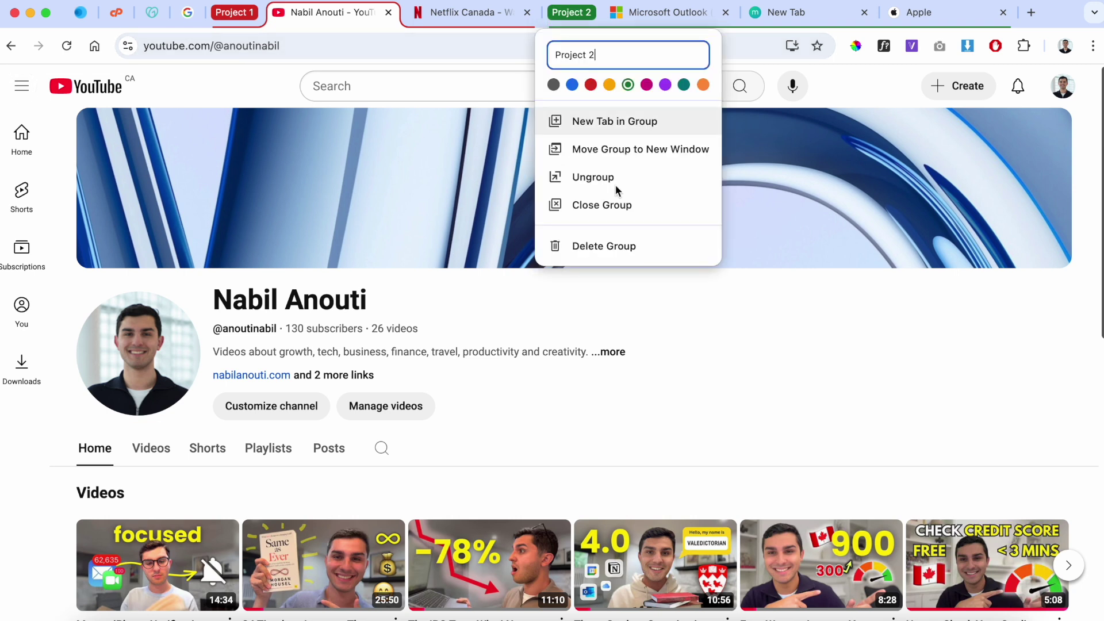
click(569, 15)
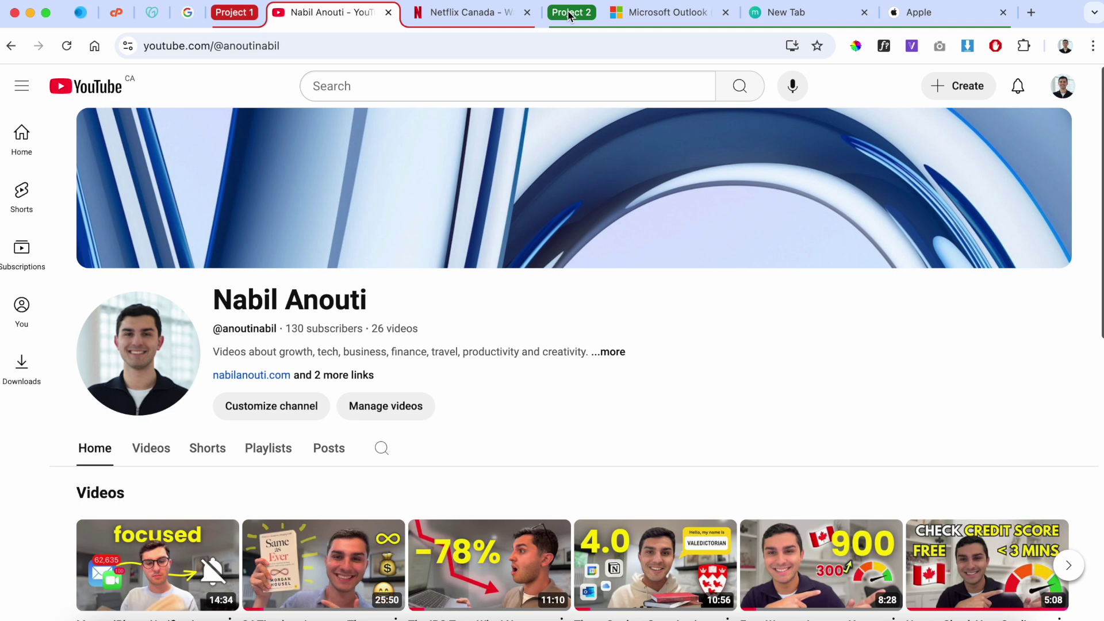
click(230, 12)
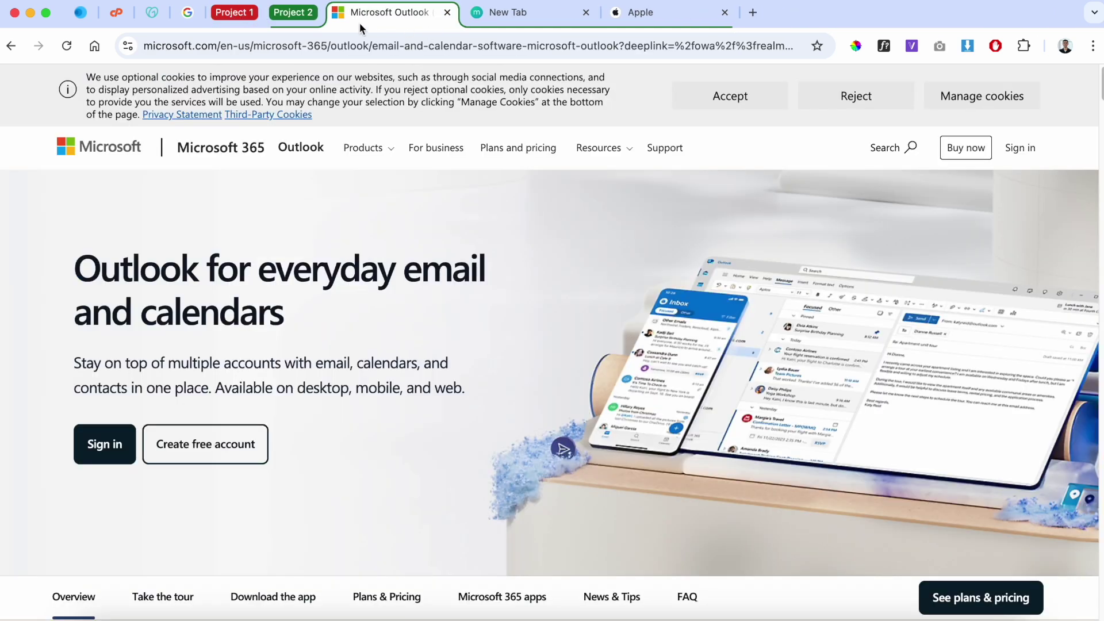
click(291, 13)
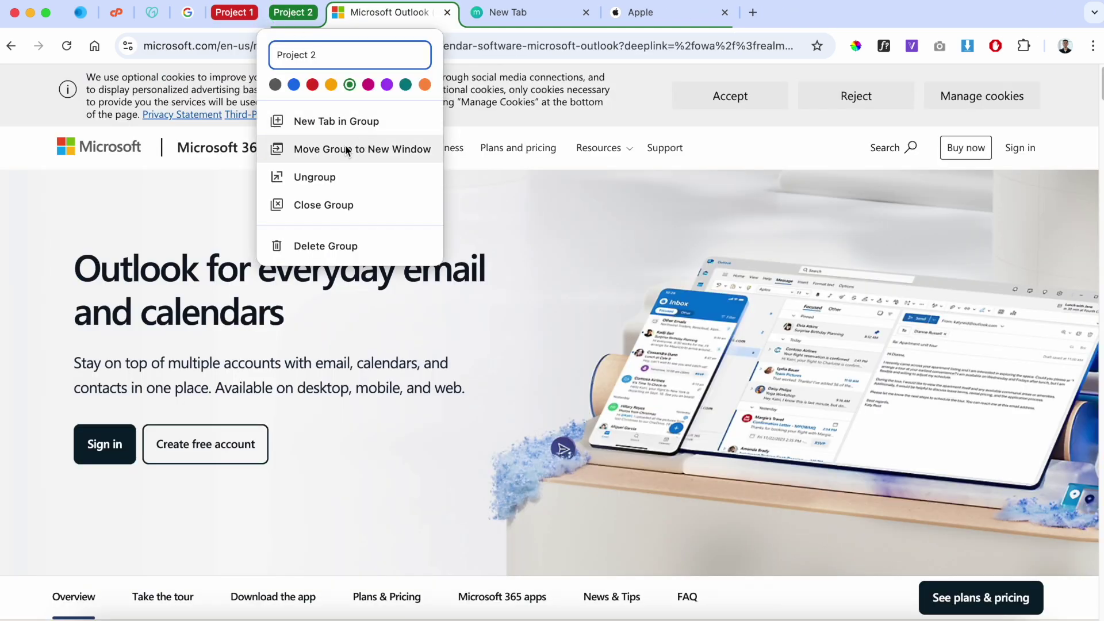